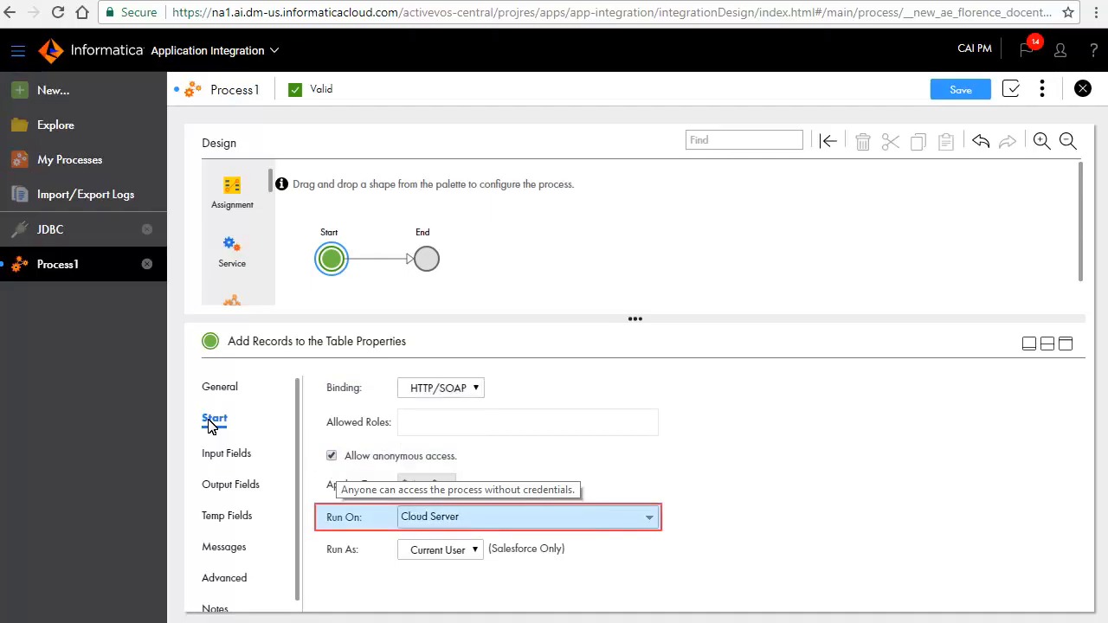
- Add an input field named recordNumber of type Integer to the process's start properties
left_click(225, 464)
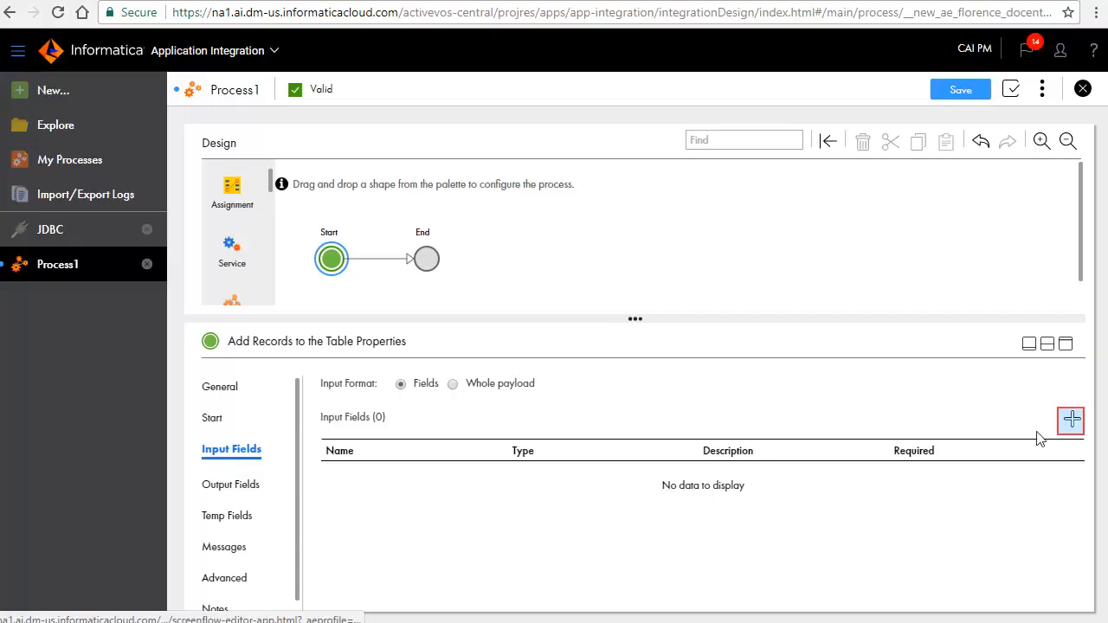
left_click(1071, 419)
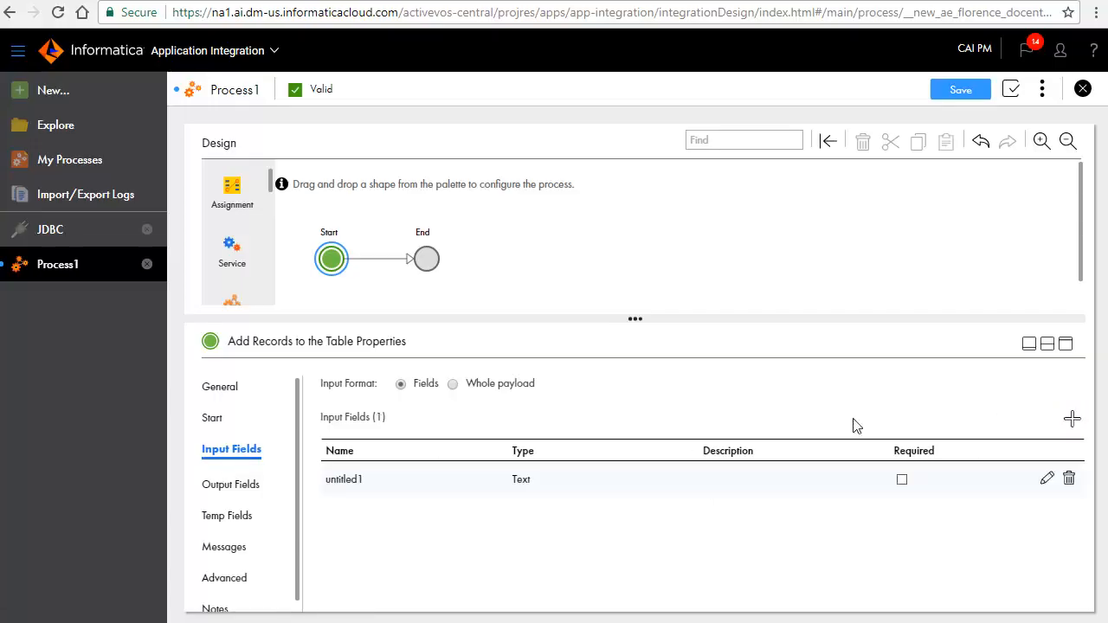
left_click(362, 482)
type("recordNumber")
left_click(680, 488)
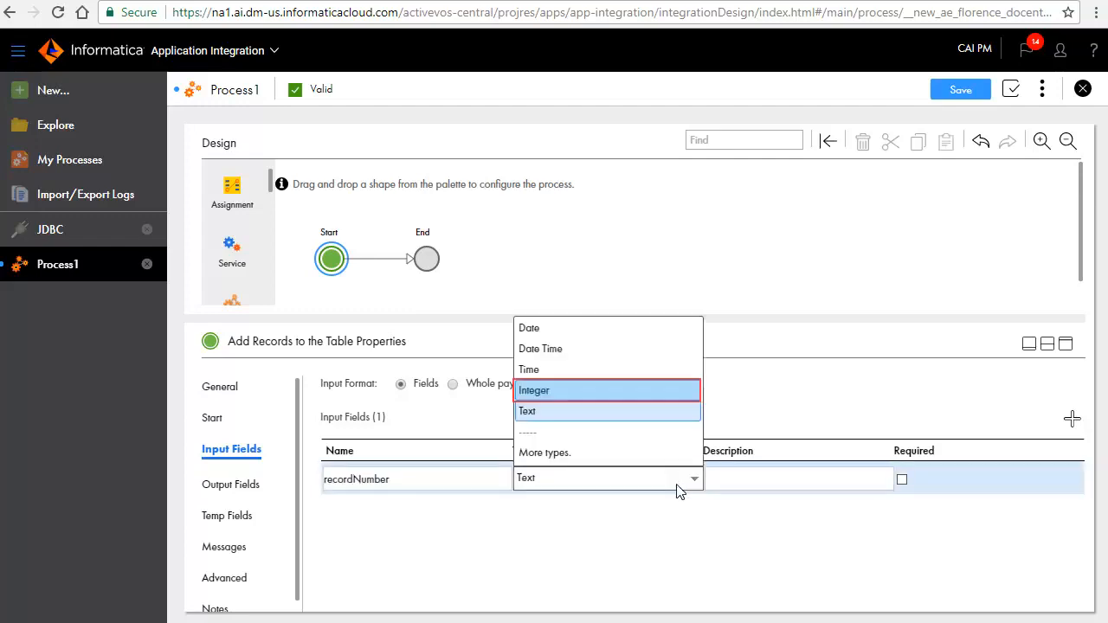
left_click(552, 391)
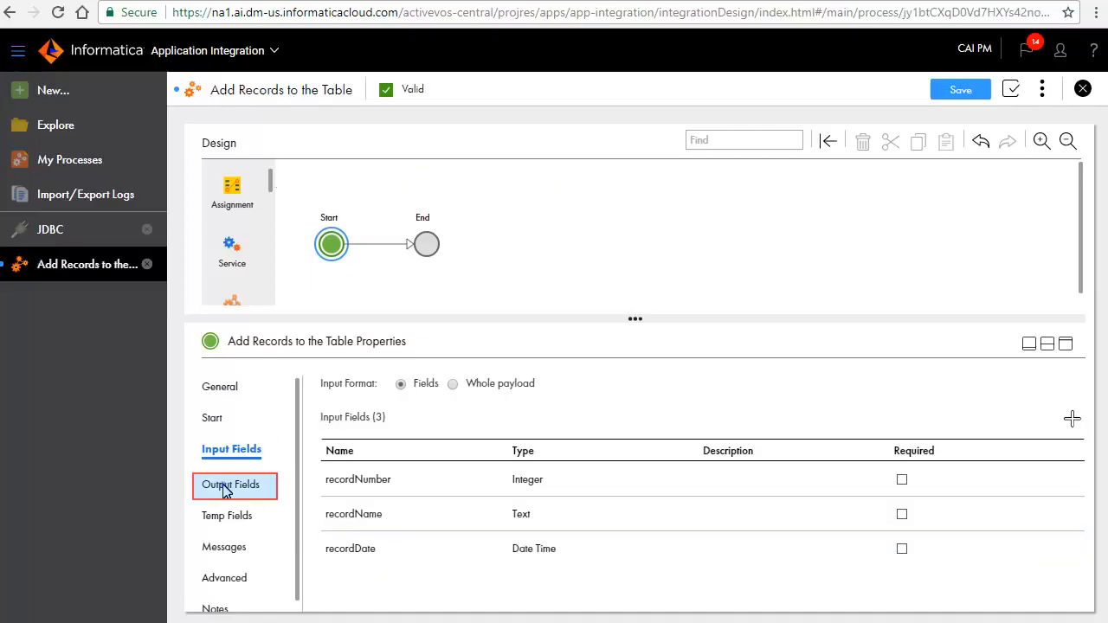
- Add an output field named output to the process, keeping the Text type
left_click(228, 488)
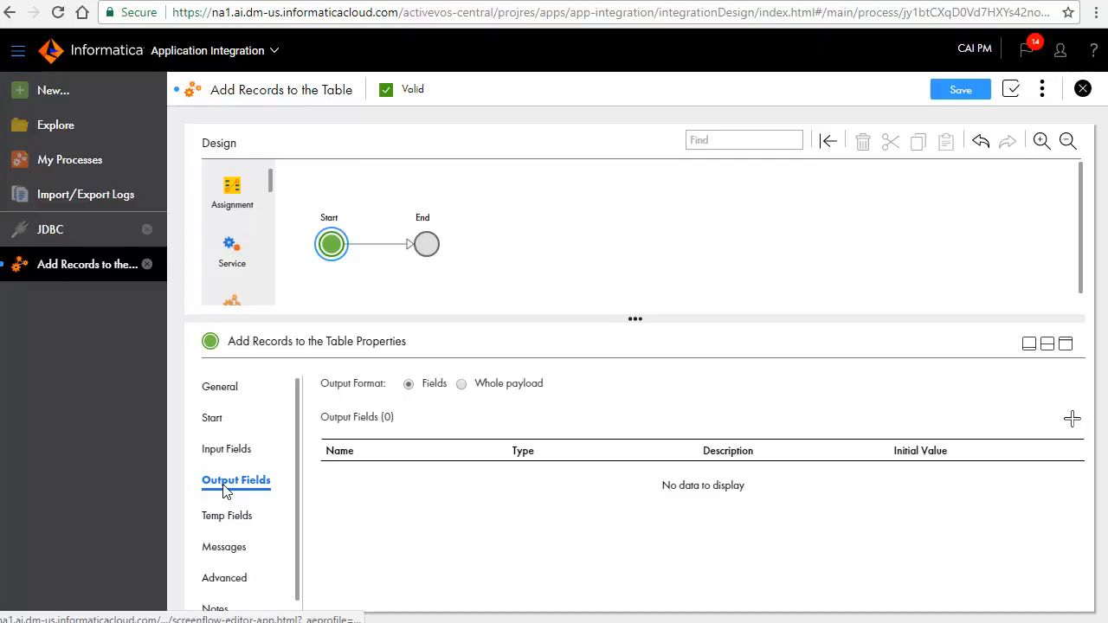
left_click(1071, 419)
left_click(372, 487)
type("output")
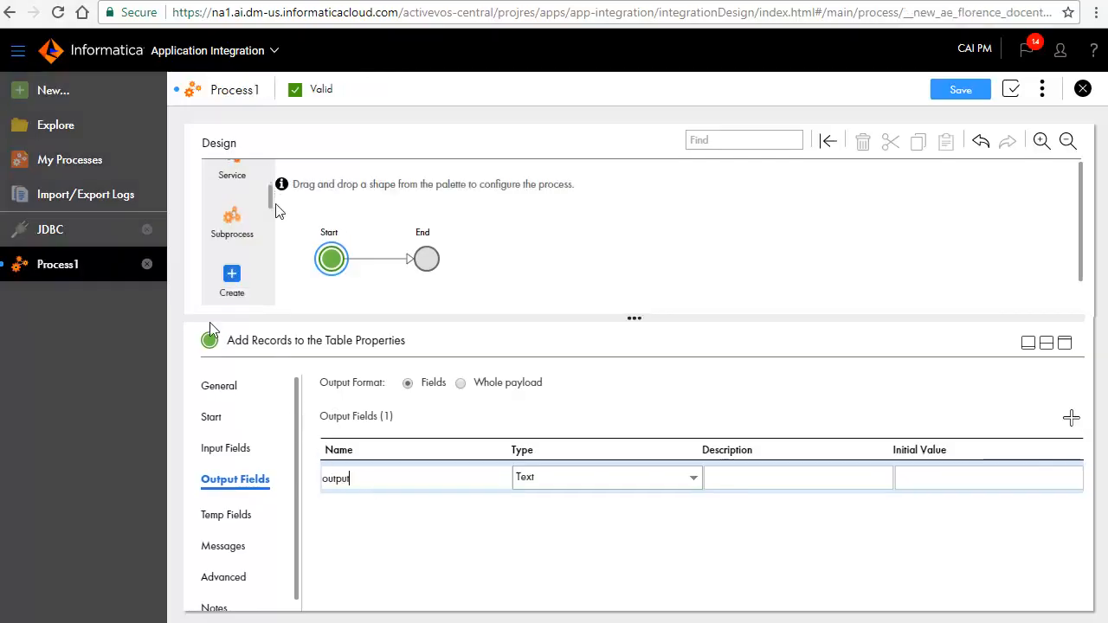
- Insert a Create step between Start and End and name it Add Record
scroll(277, 210, "down", 1)
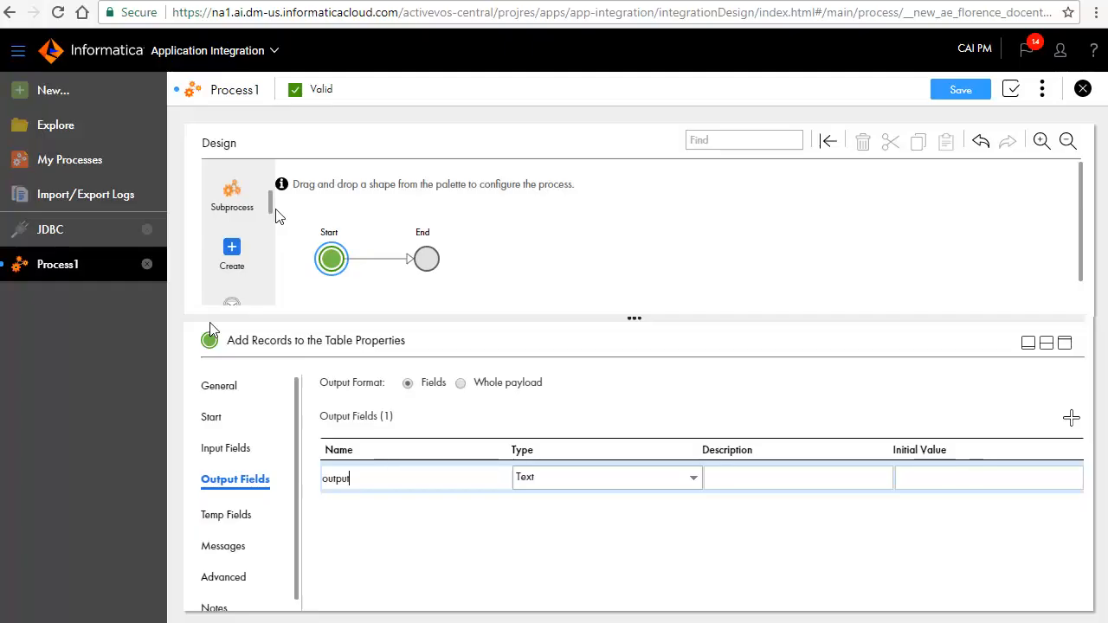
left_click_drag(232, 251, 363, 257)
left_click_drag(363, 257, 366, 257)
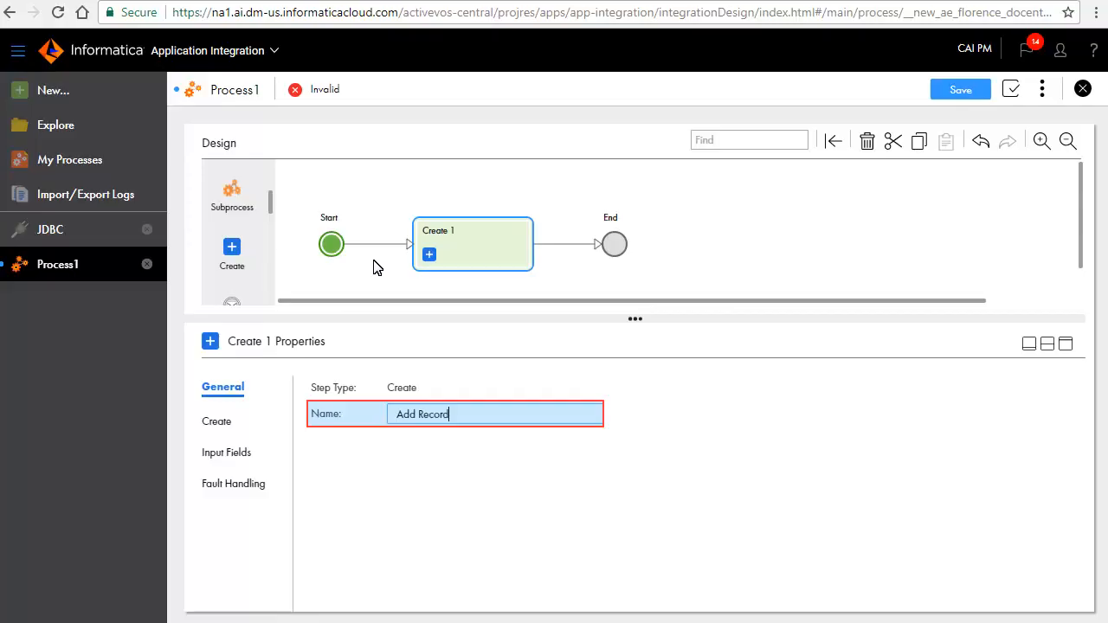
- Set the Add Record step's connection to JDBC and its object to odatapaginationtable
left_click(214, 418)
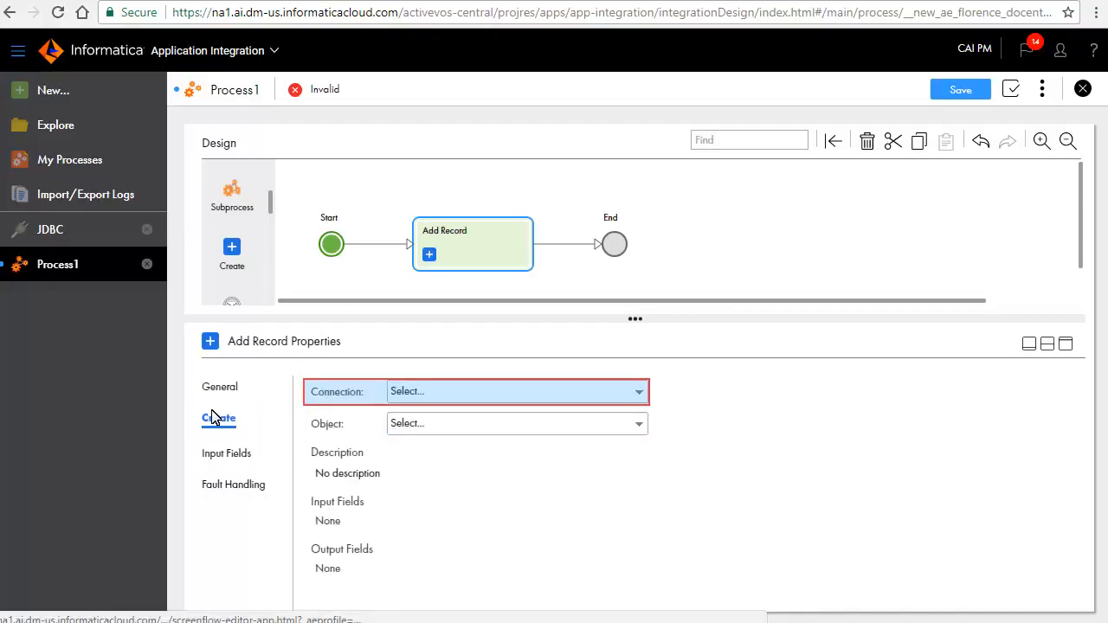
left_click(529, 393)
left_click(443, 436)
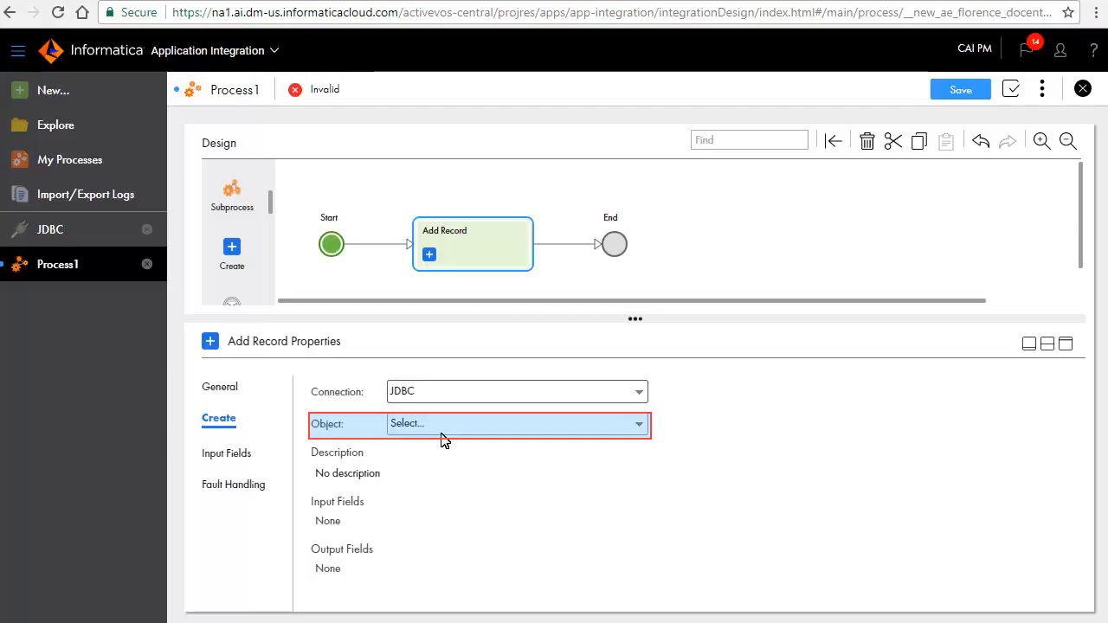
left_click(461, 433)
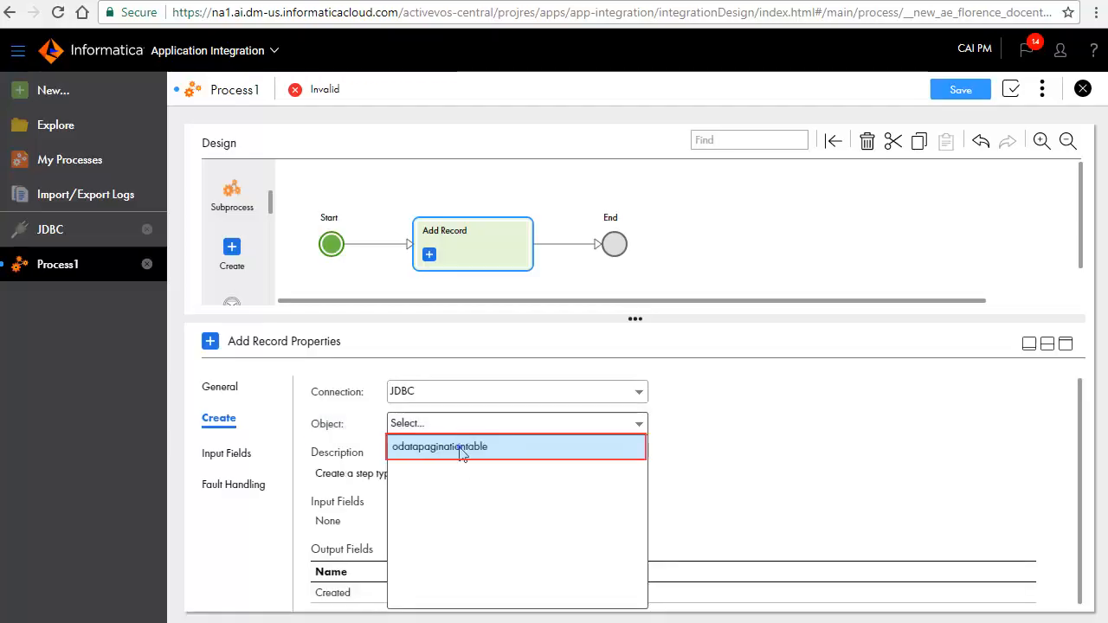
left_click(459, 445)
- Add the recordnum input field to the Add Record step and take its value from the recordNumber field
left_click(217, 457)
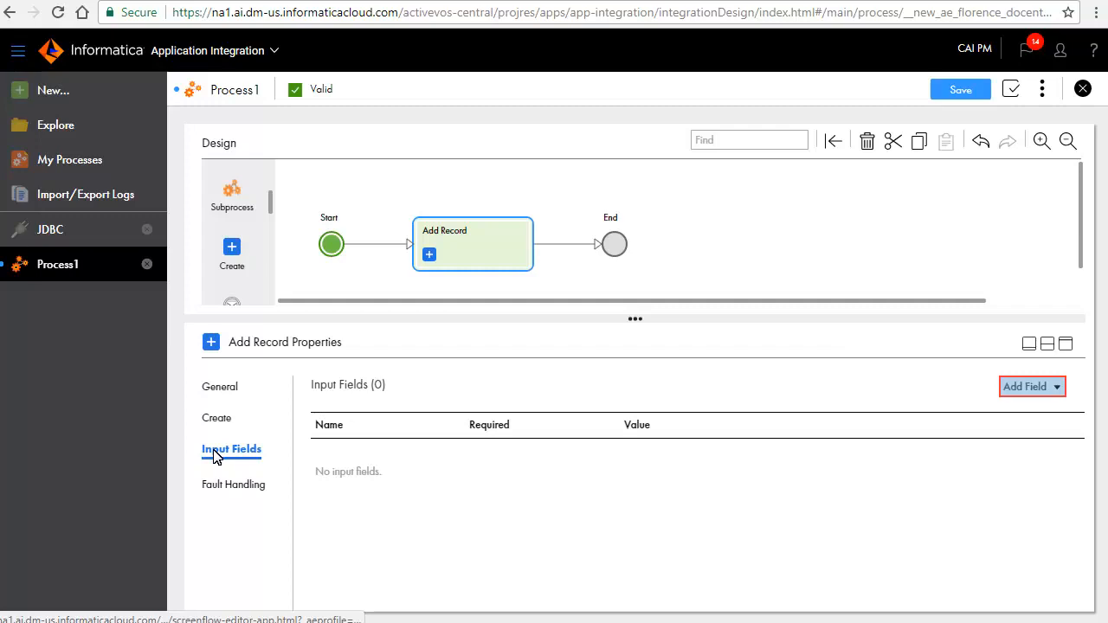
left_click(1028, 387)
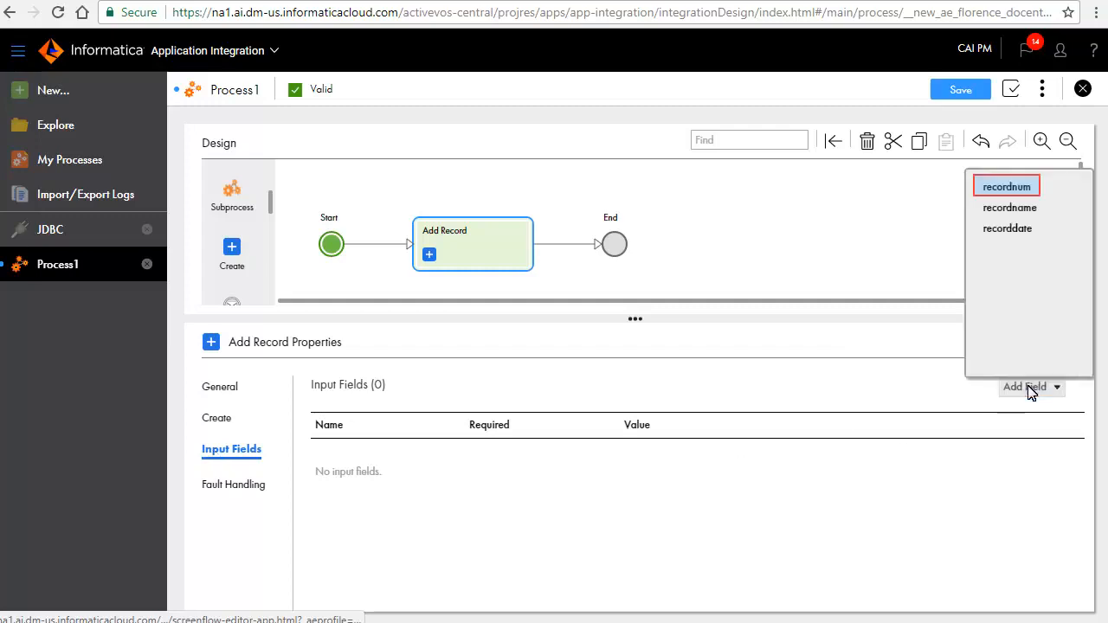
left_click(1017, 190)
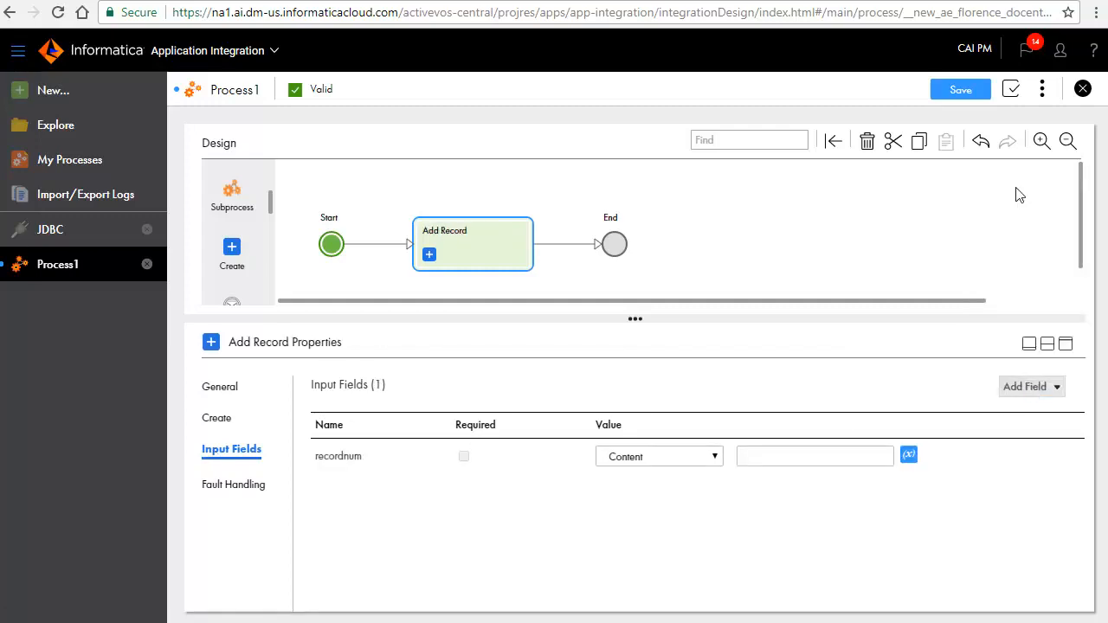
left_click(684, 461)
left_click(643, 508)
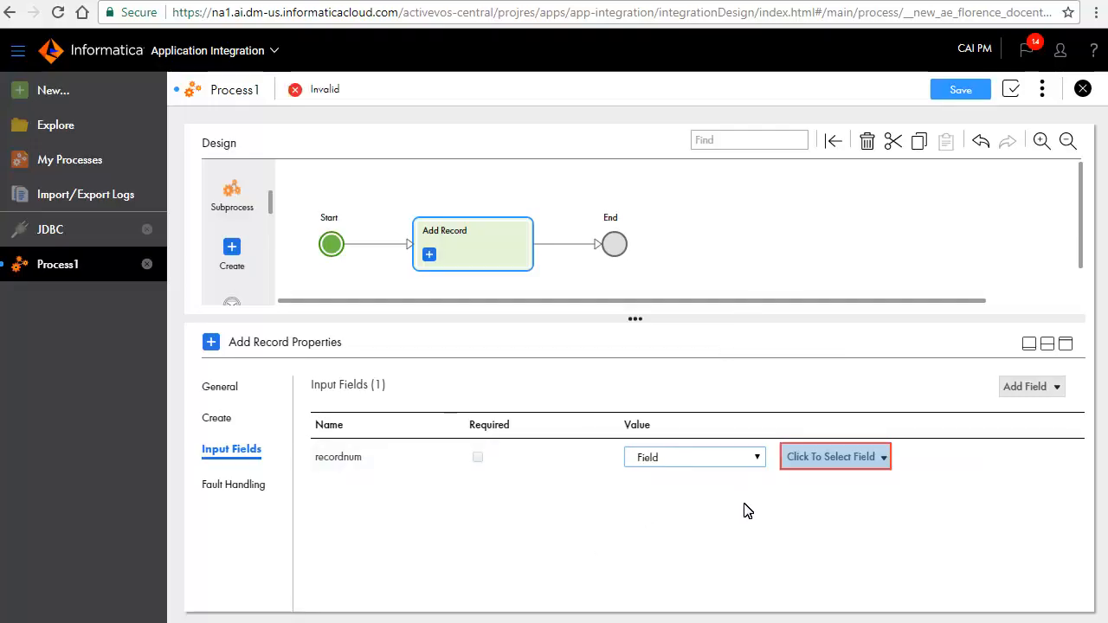
left_click(878, 456)
left_click(829, 256)
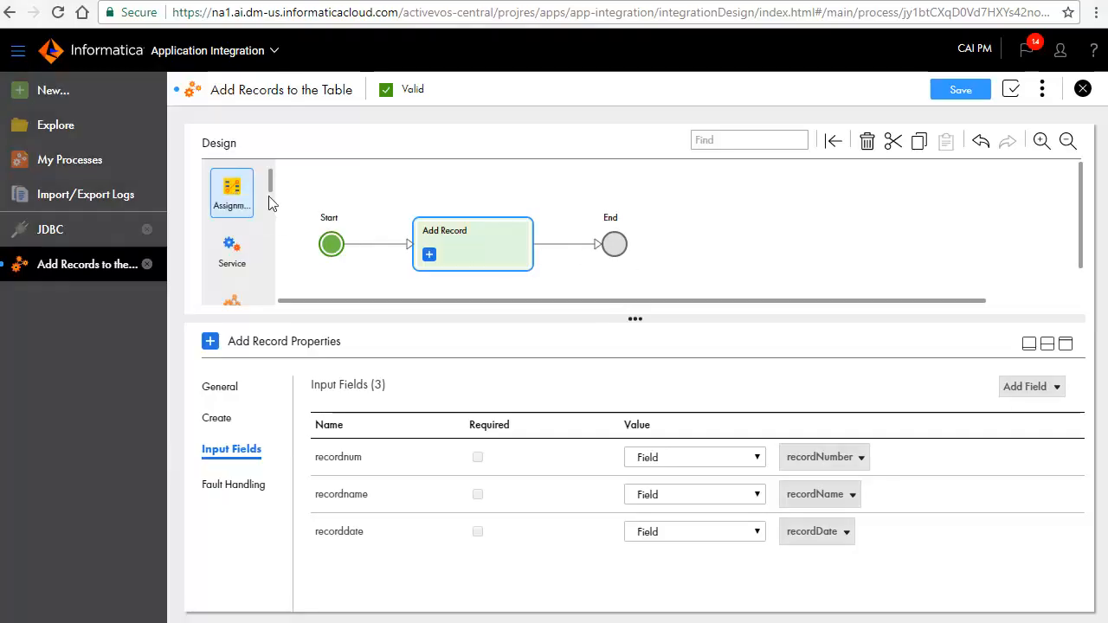
- Insert an Assignment step named Assign to output after Add Record, assigning output the content "The row is inserted successfully."
left_click_drag(247, 199, 570, 251)
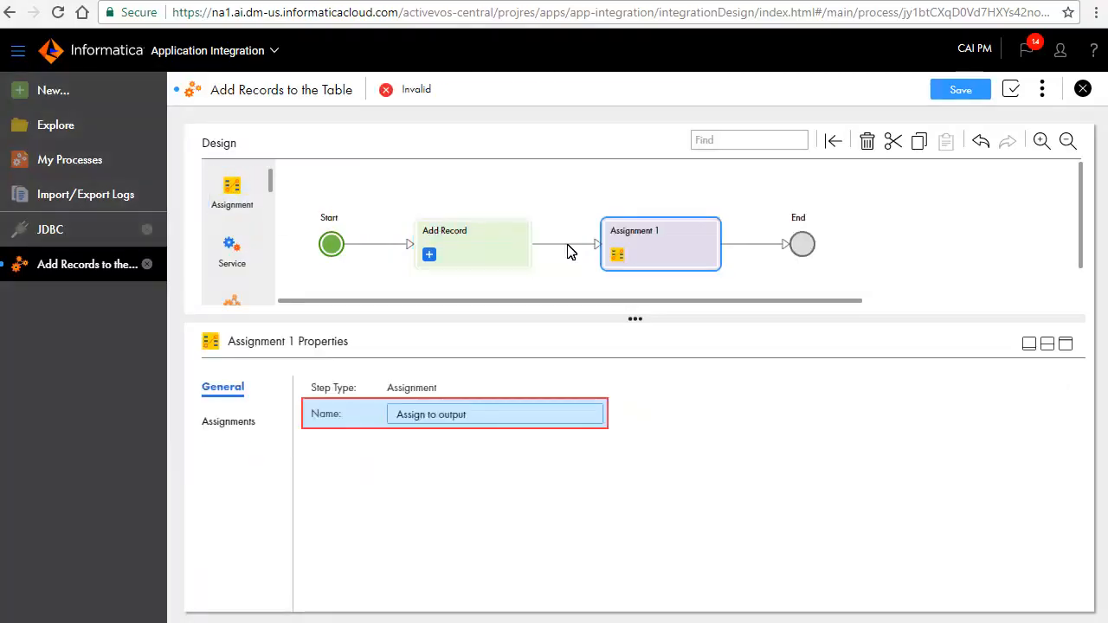
left_click(217, 422)
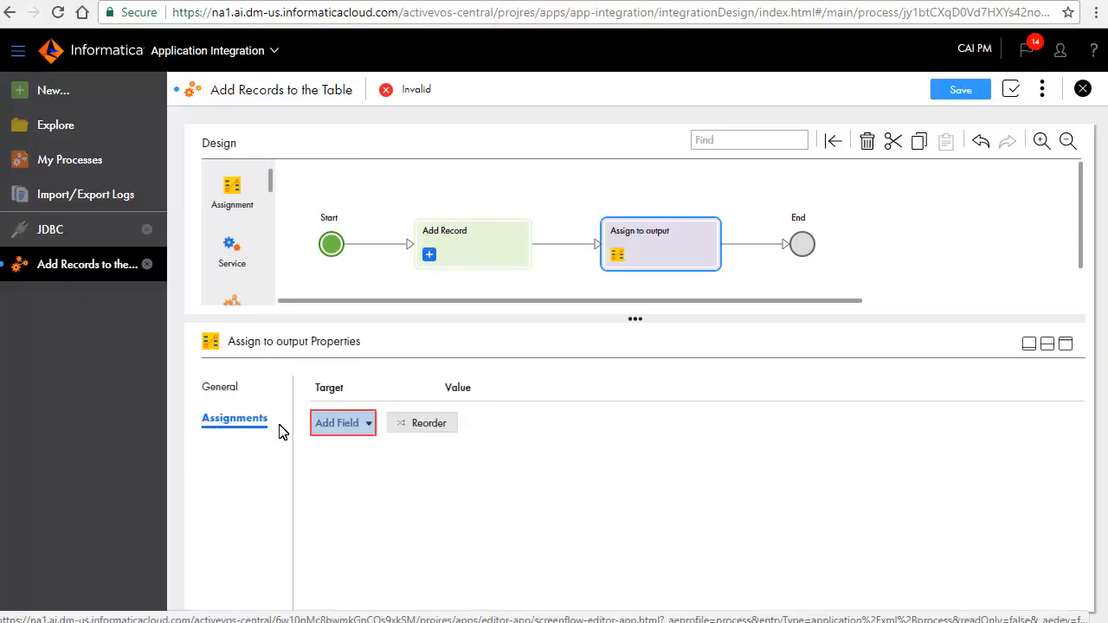
left_click(365, 433)
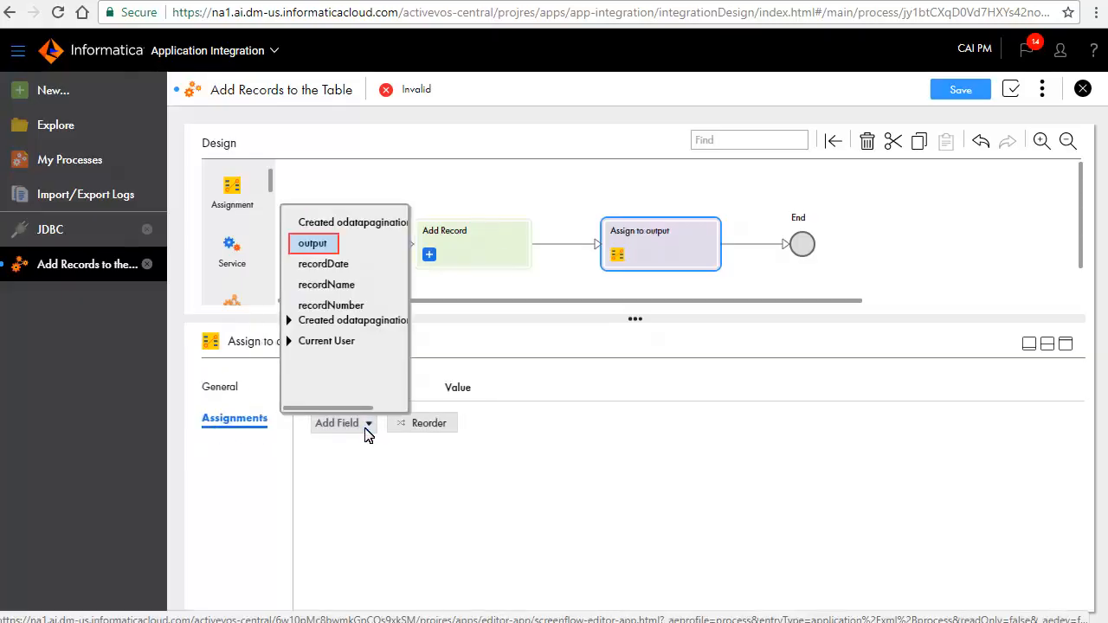
left_click(317, 242)
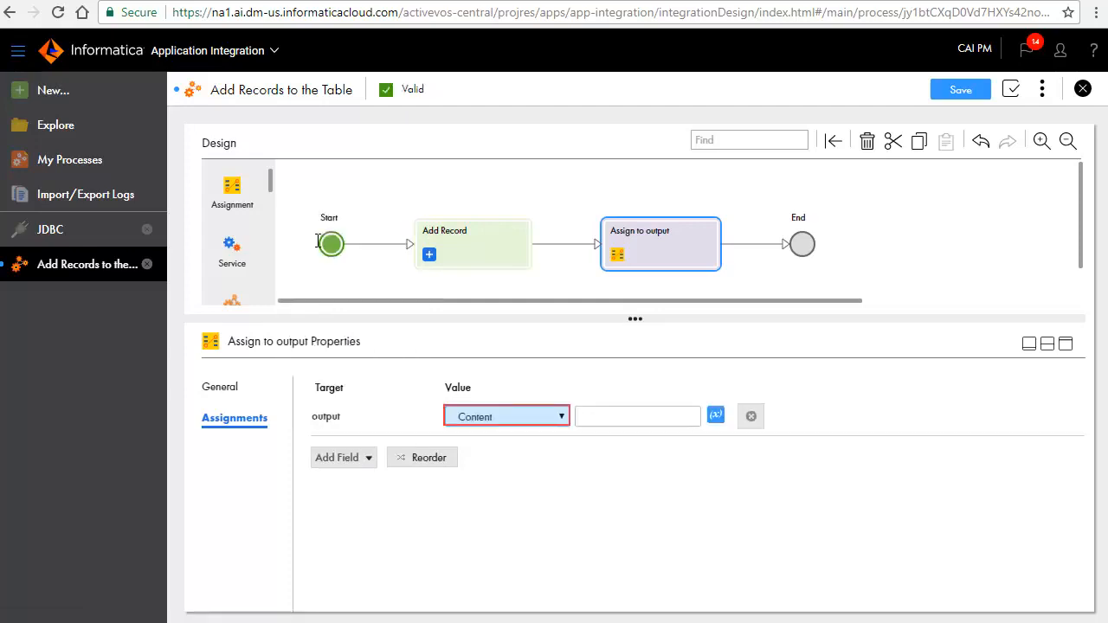
left_click(635, 421)
type("ow is inserted successfully.")
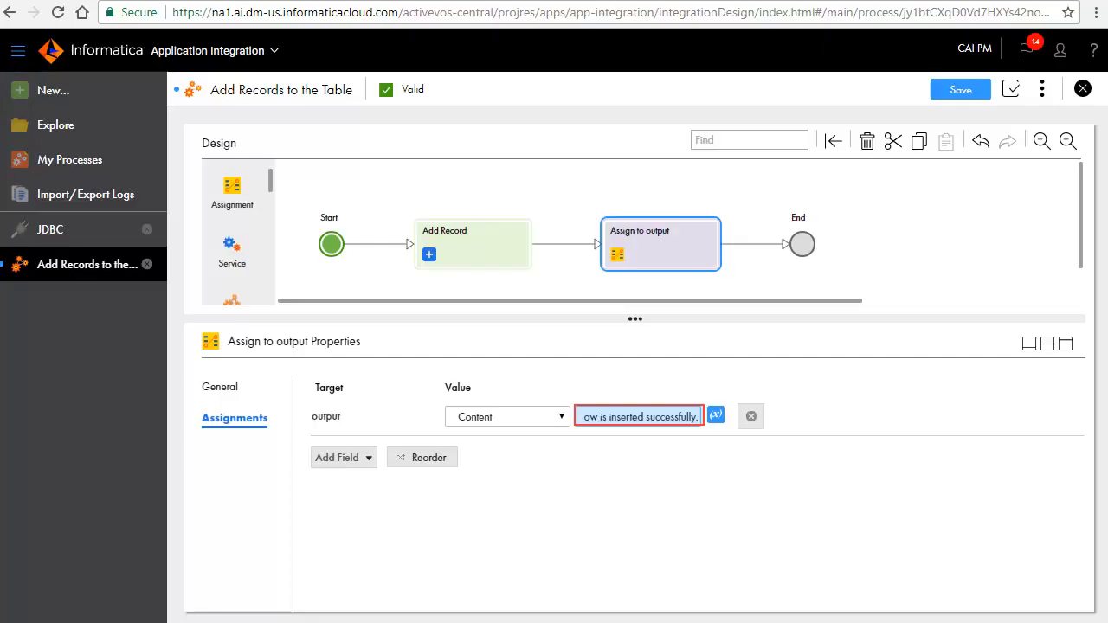
left_click(638, 428)
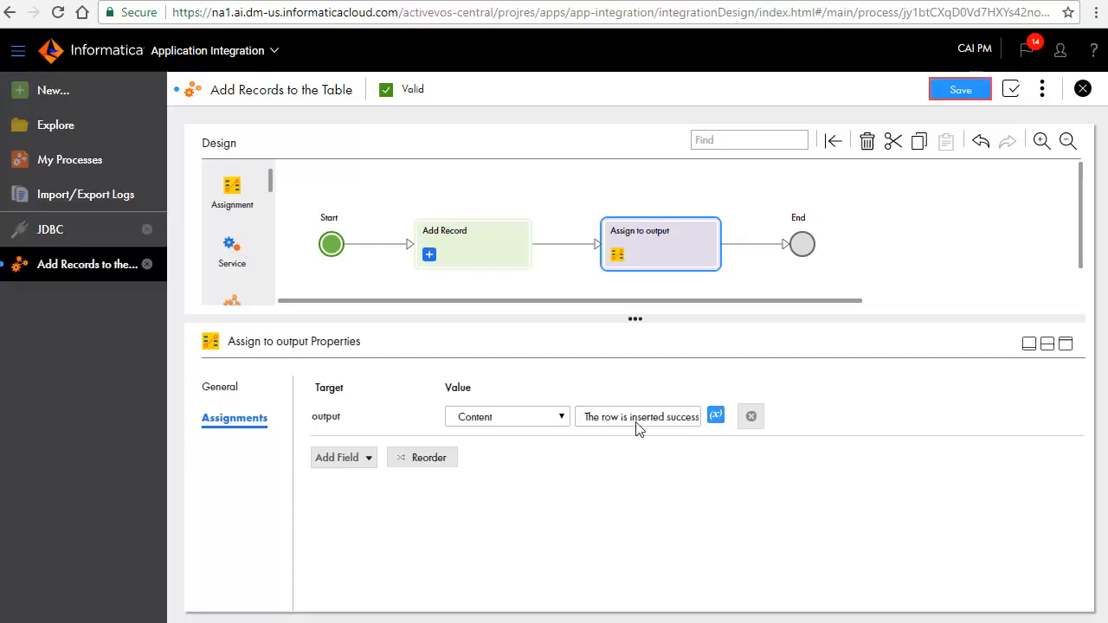
- Save and publish the Add Records to the Table process
left_click(961, 89)
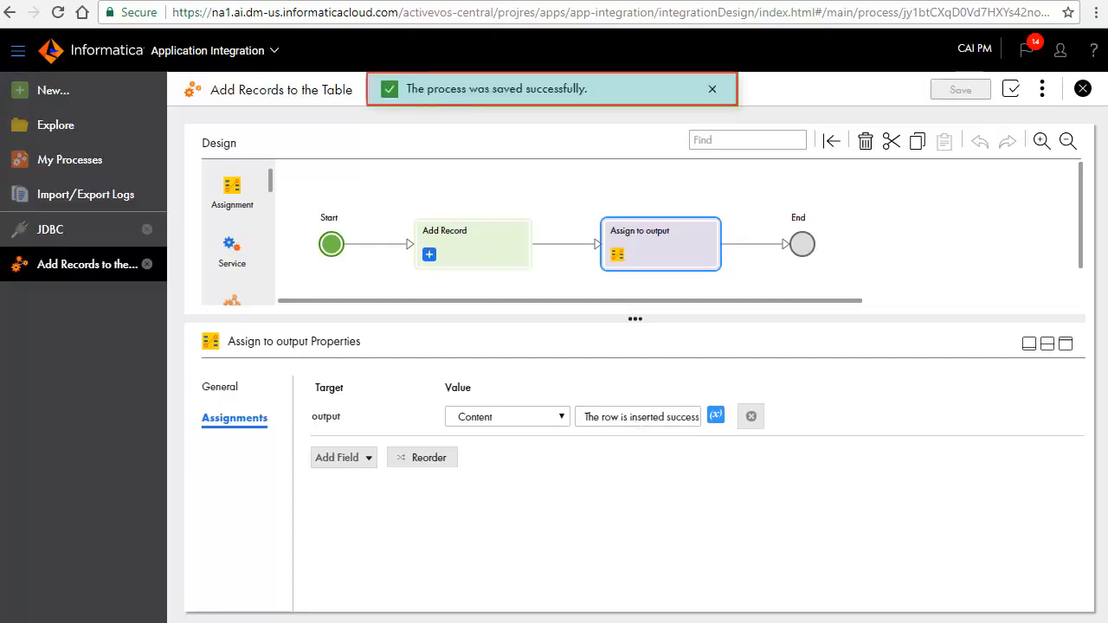
left_click(1042, 89)
left_click(957, 132)
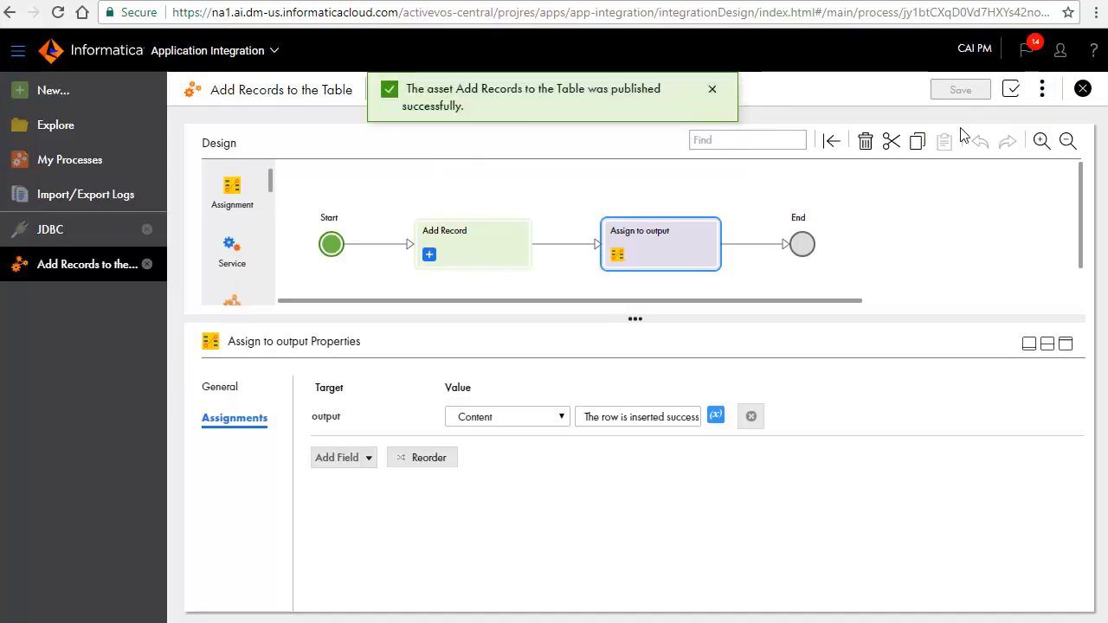
- Copy the Service URL from the published process's properties
left_click(1042, 88)
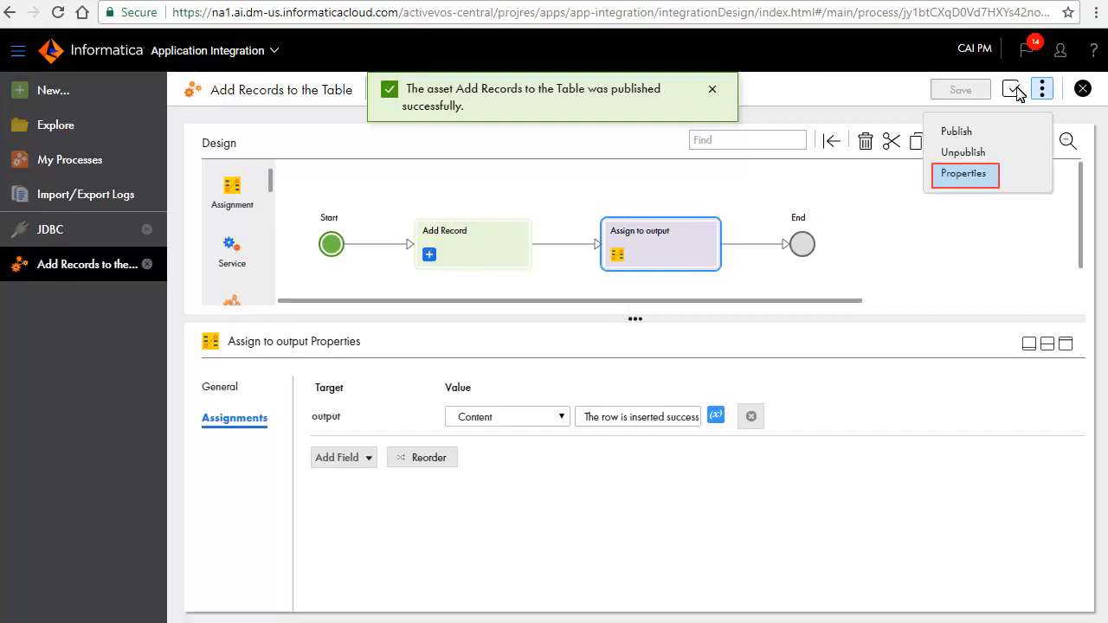
left_click(968, 176)
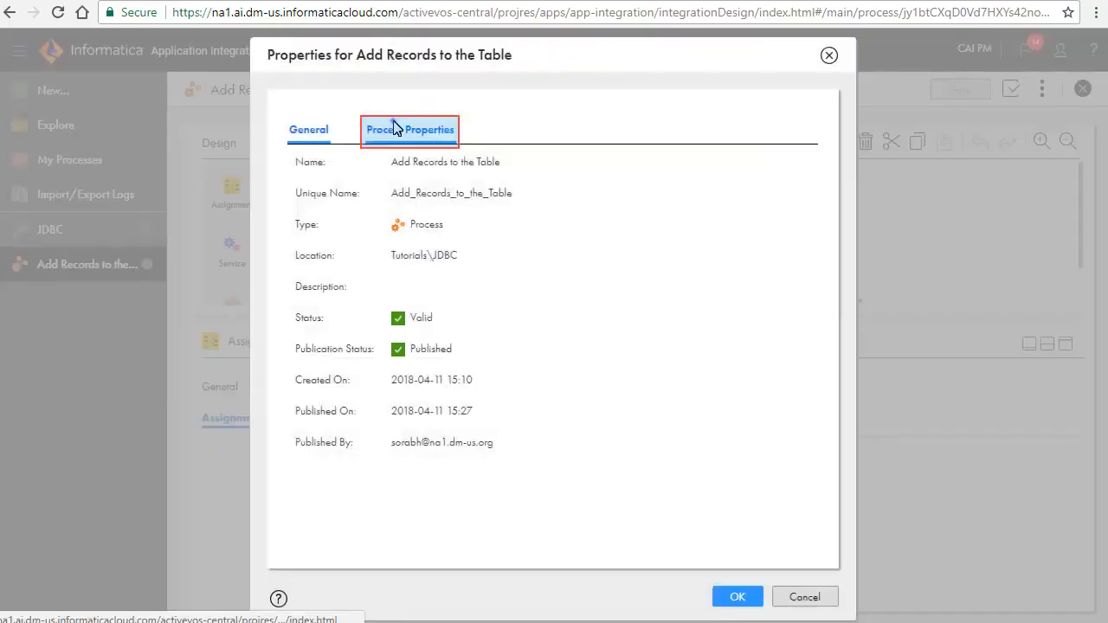
left_click(394, 128)
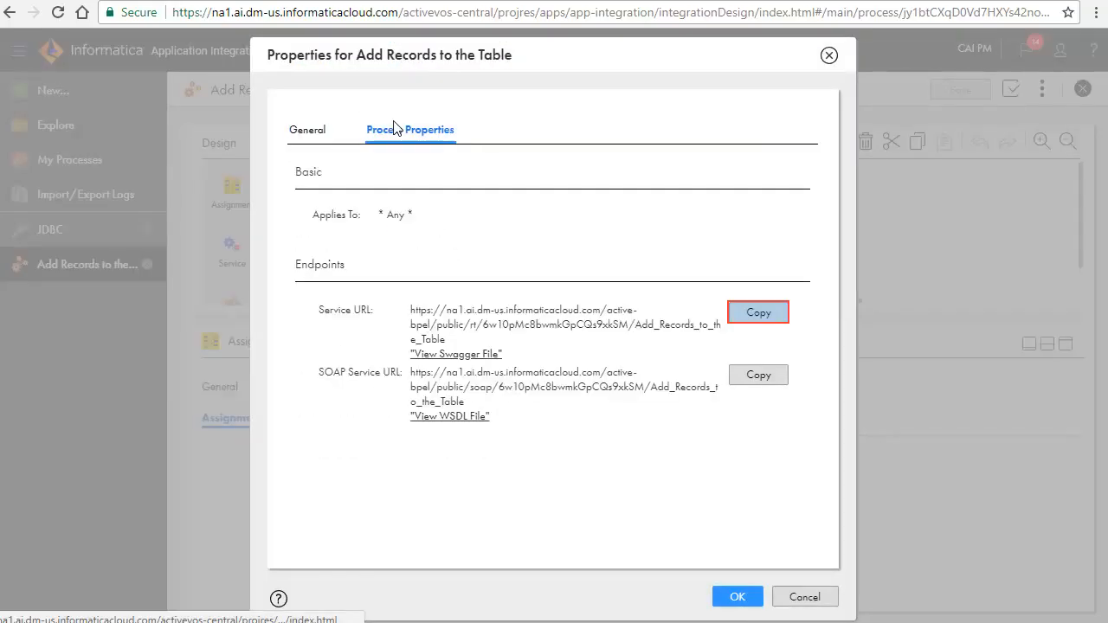
left_click(762, 313)
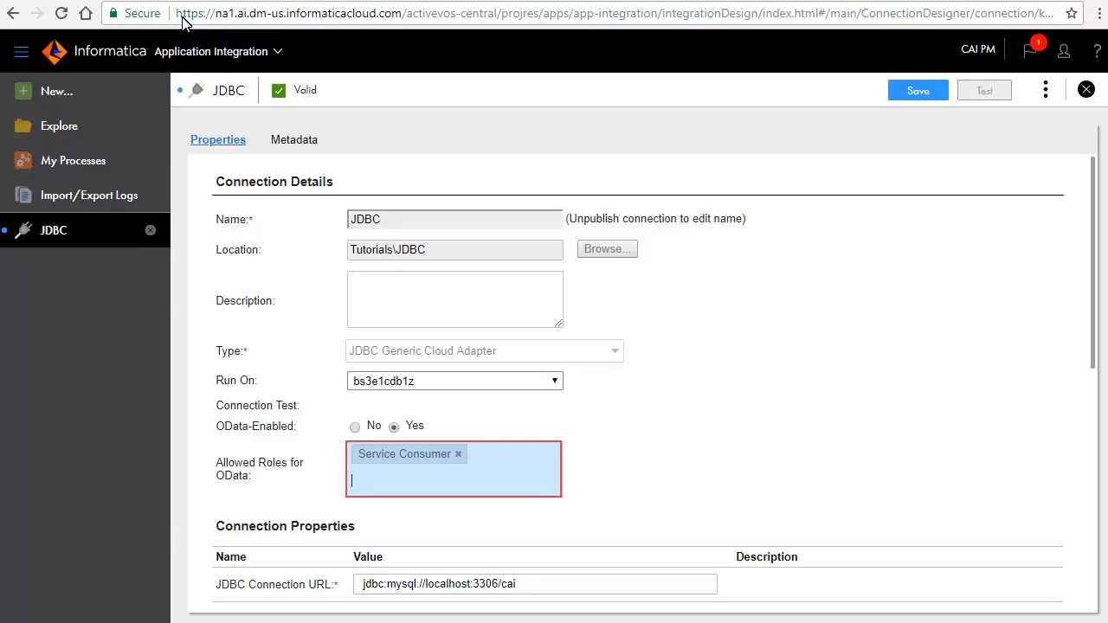
- Define recordnum as the custom OData entity key for odatapaginationtable in the JDBC connection's metadata
left_click(289, 141)
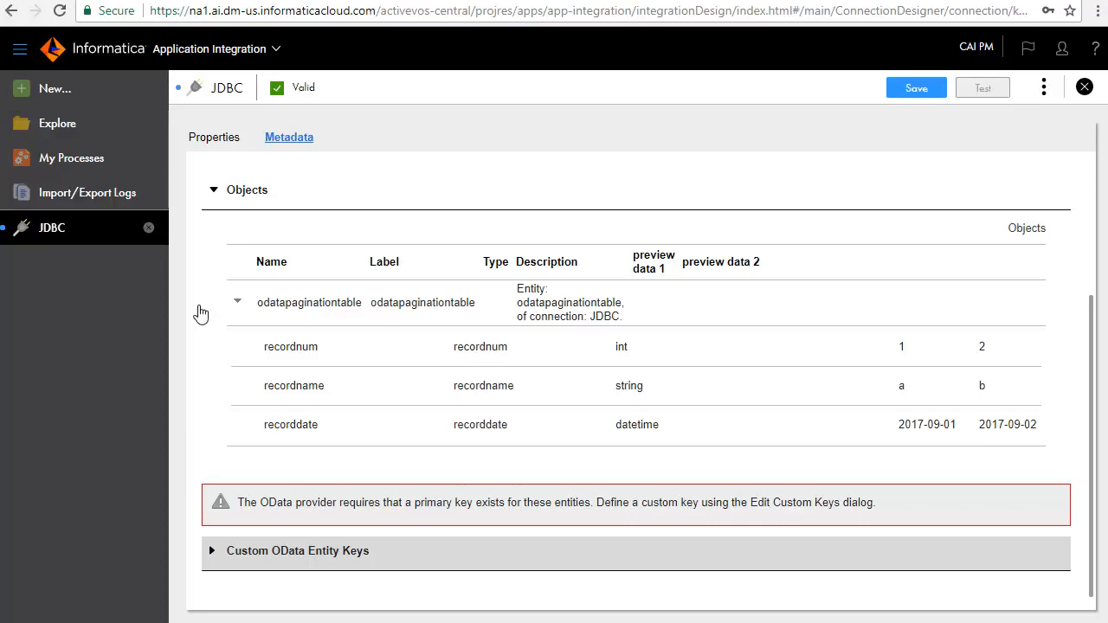
left_click(214, 550)
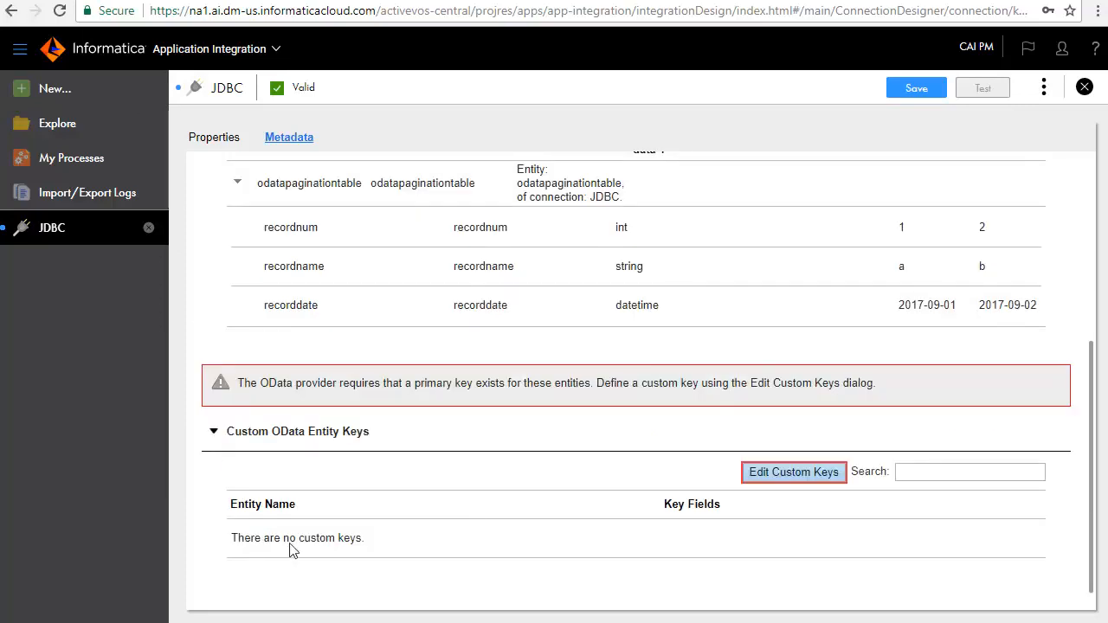
left_click(817, 471)
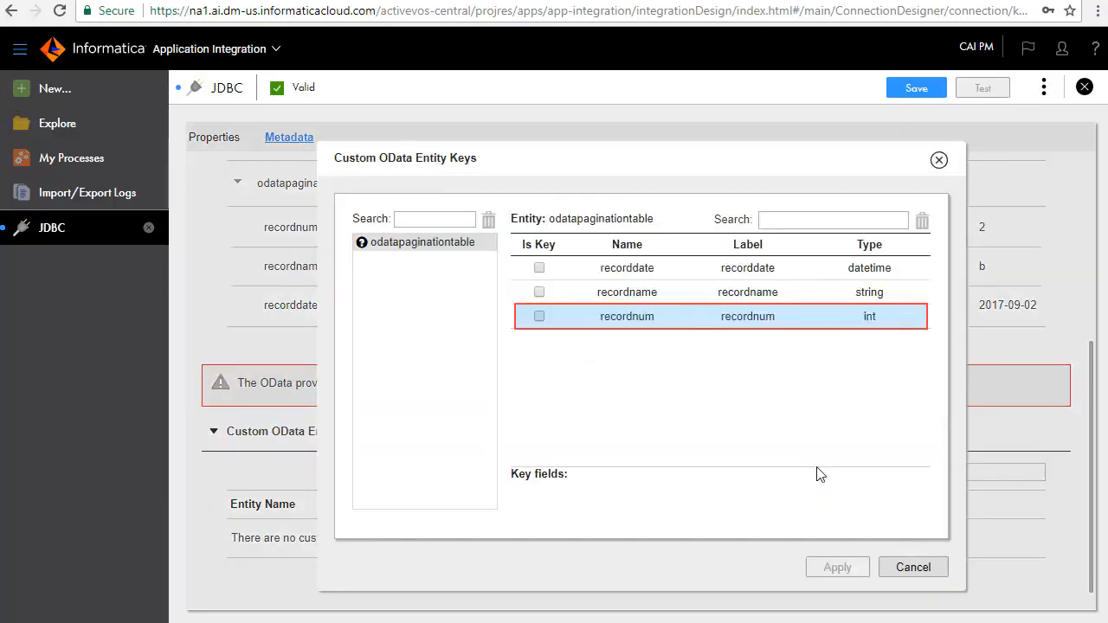
left_click(539, 317)
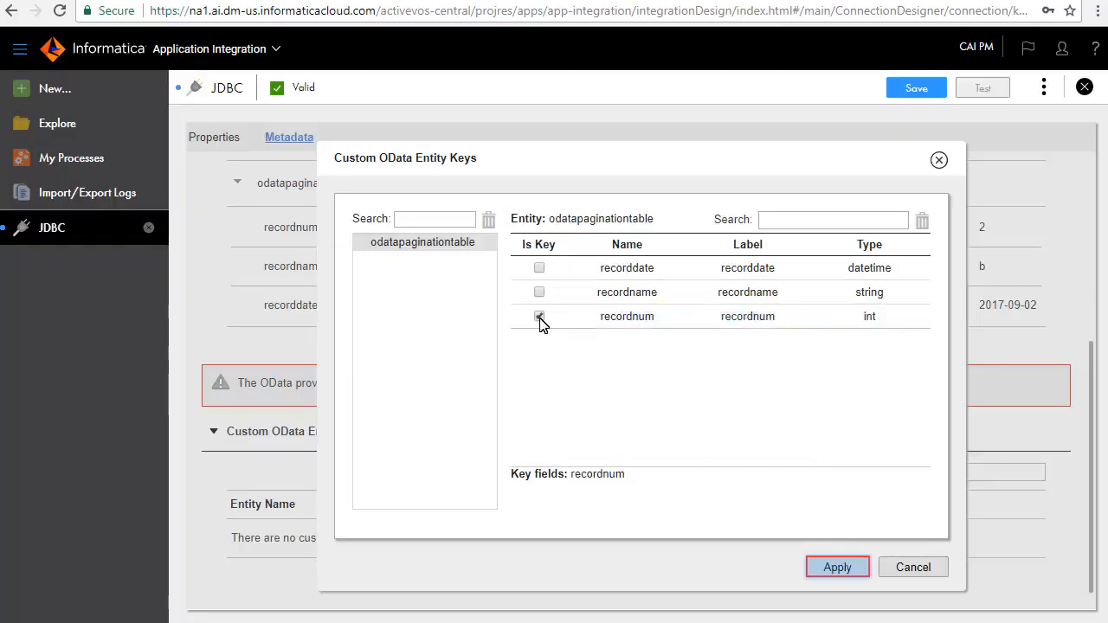
left_click(837, 568)
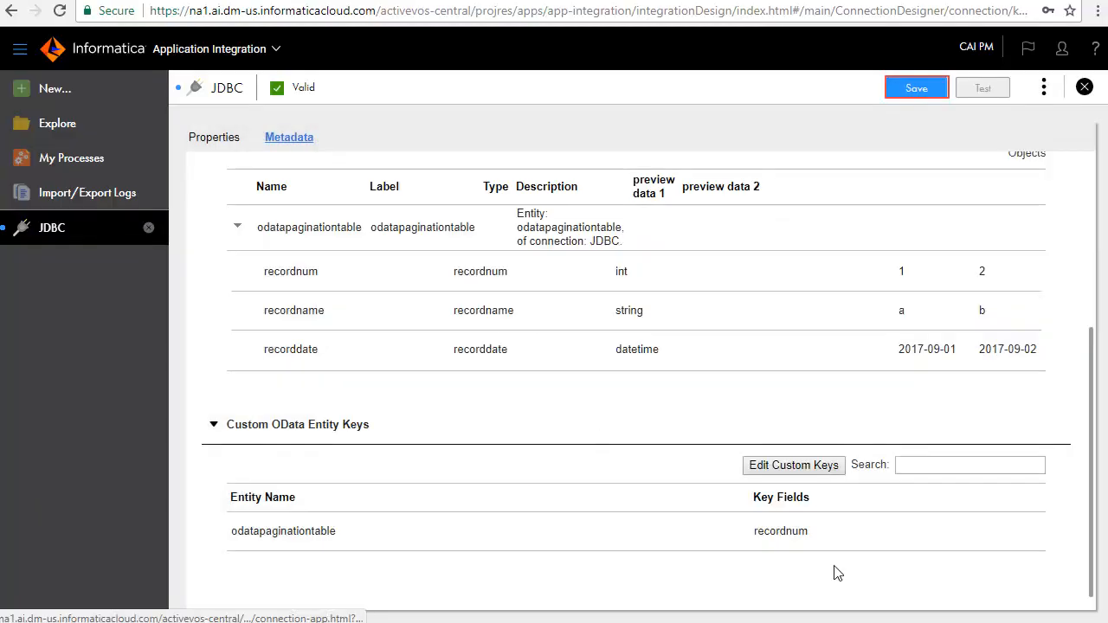
- Save the JDBC connection and return to its connection properties
left_click(917, 88)
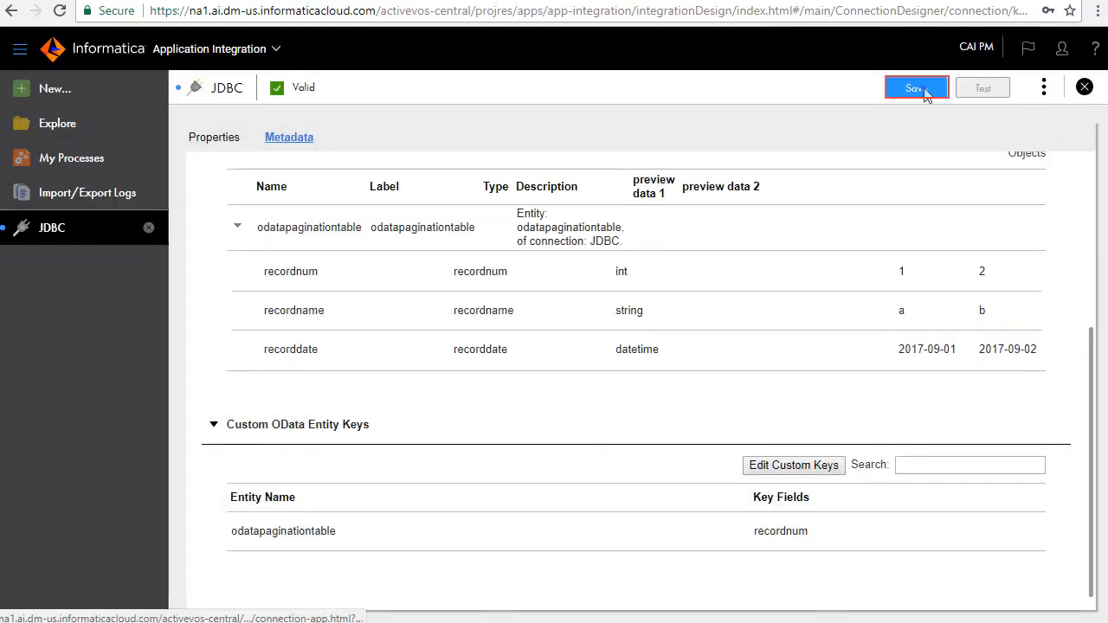
left_click(223, 140)
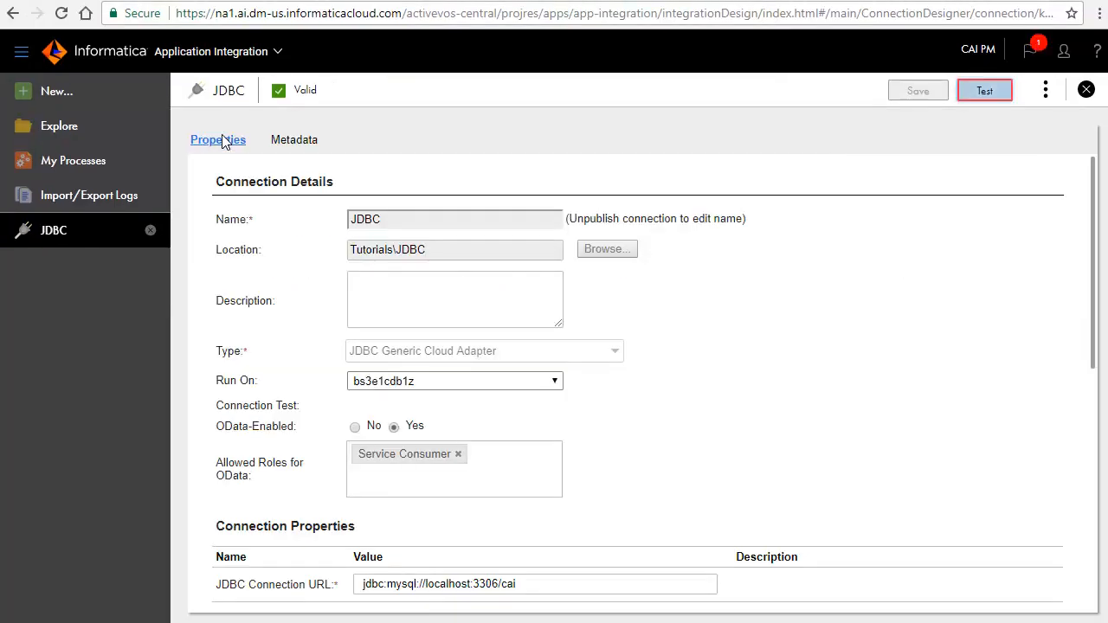
- Test the JDBC connection and publish it
left_click(987, 91)
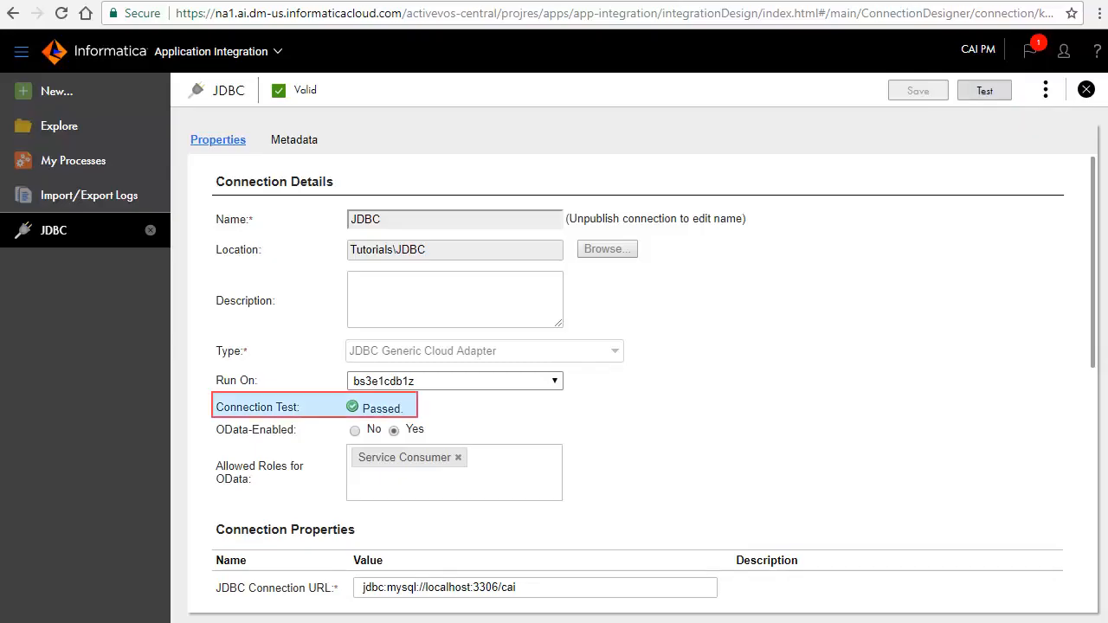
left_click(1043, 91)
left_click(955, 130)
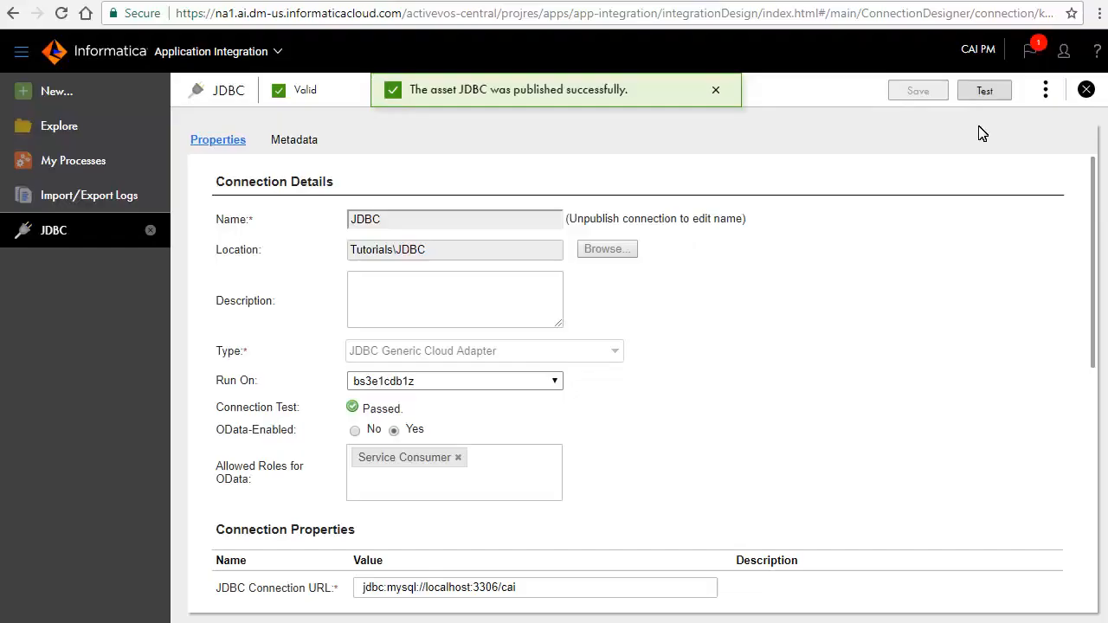
- Copy the OData Service URL from the published JDBC connection's properties
left_click(1046, 90)
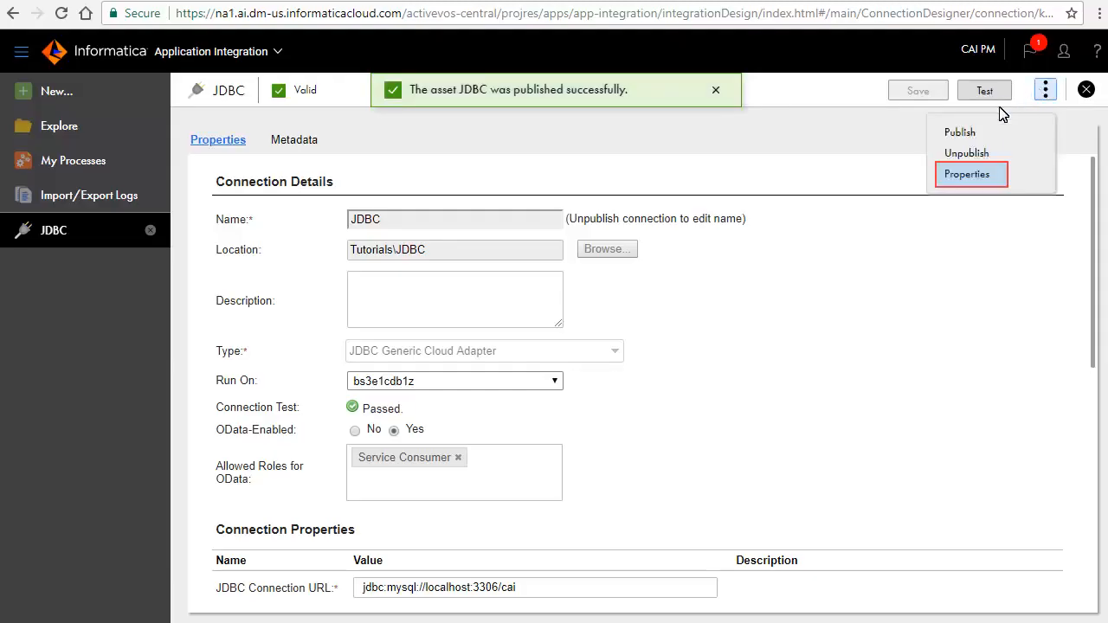
left_click(985, 174)
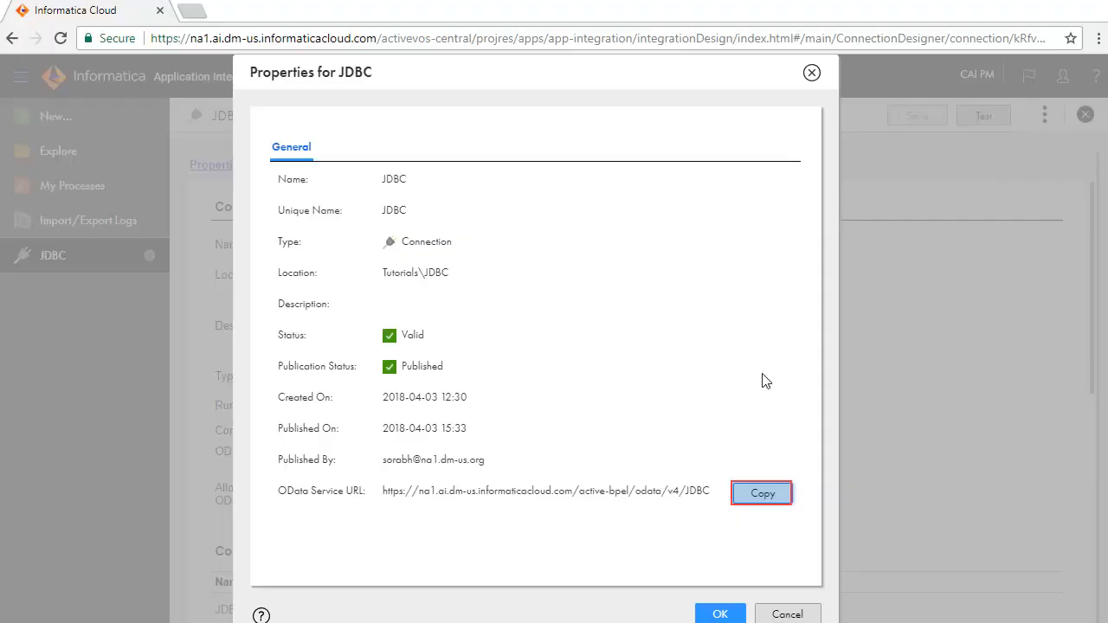
left_click(756, 495)
- Open the JDBC service's odatapaginationtable feed in a new browser tab, logging in with the account username and password, and examine its record entries
left_click(193, 10)
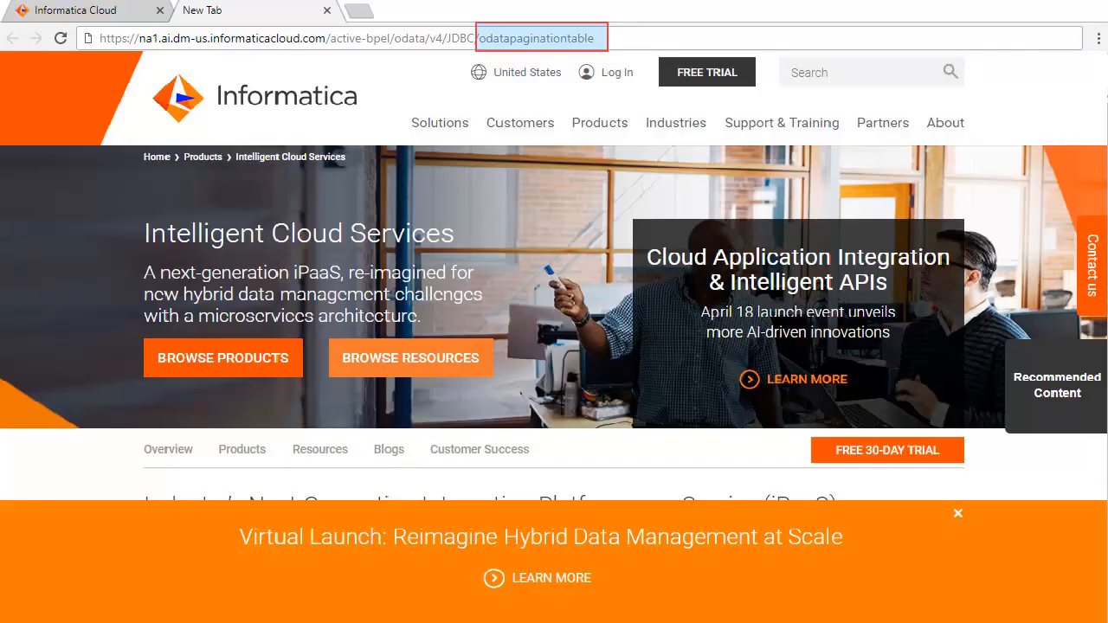
key("Return")
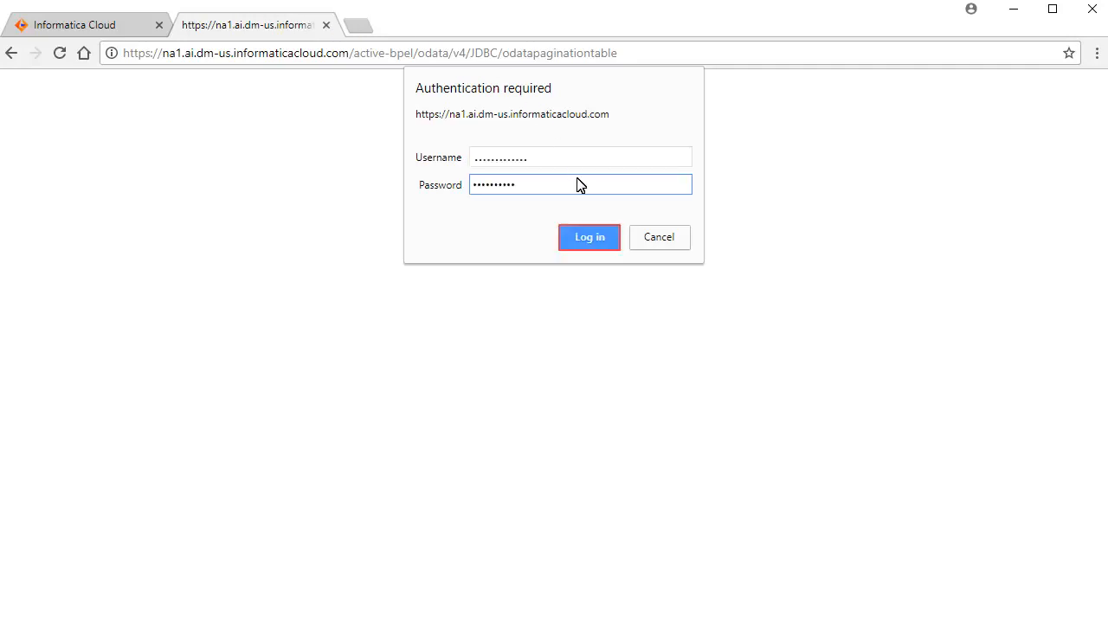
left_click(584, 235)
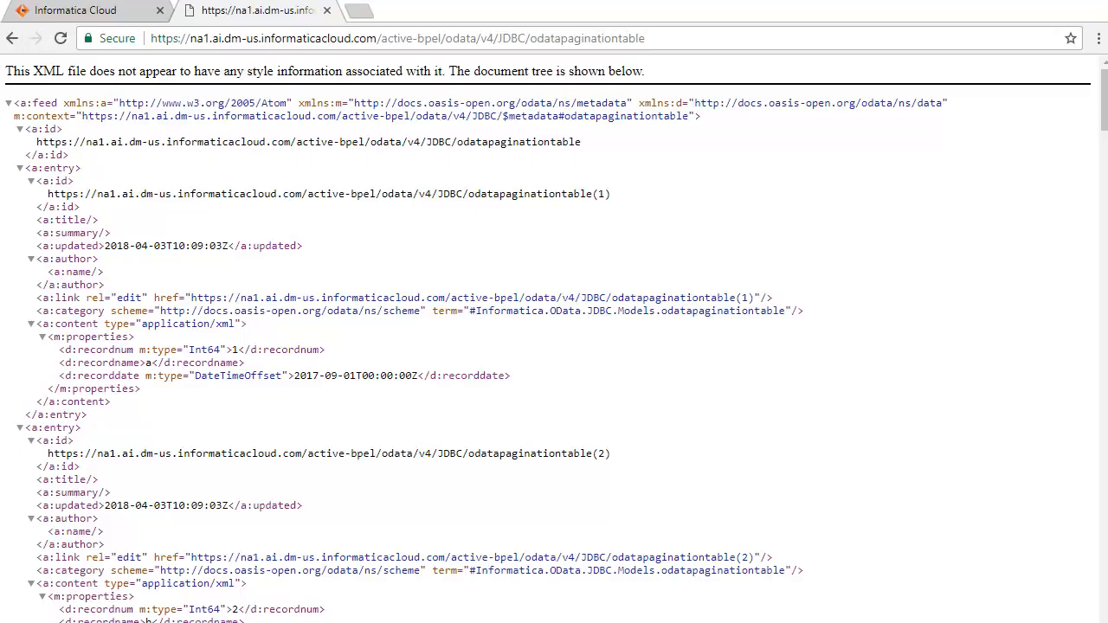
scroll(833, 256, "down", 5)
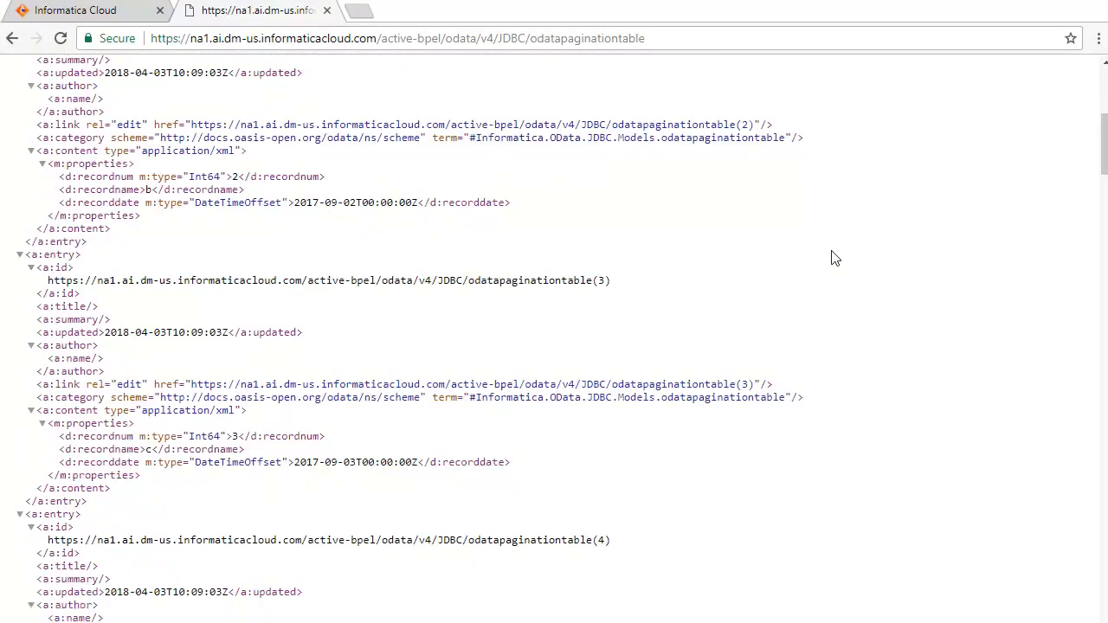
scroll(833, 258, "down", 7)
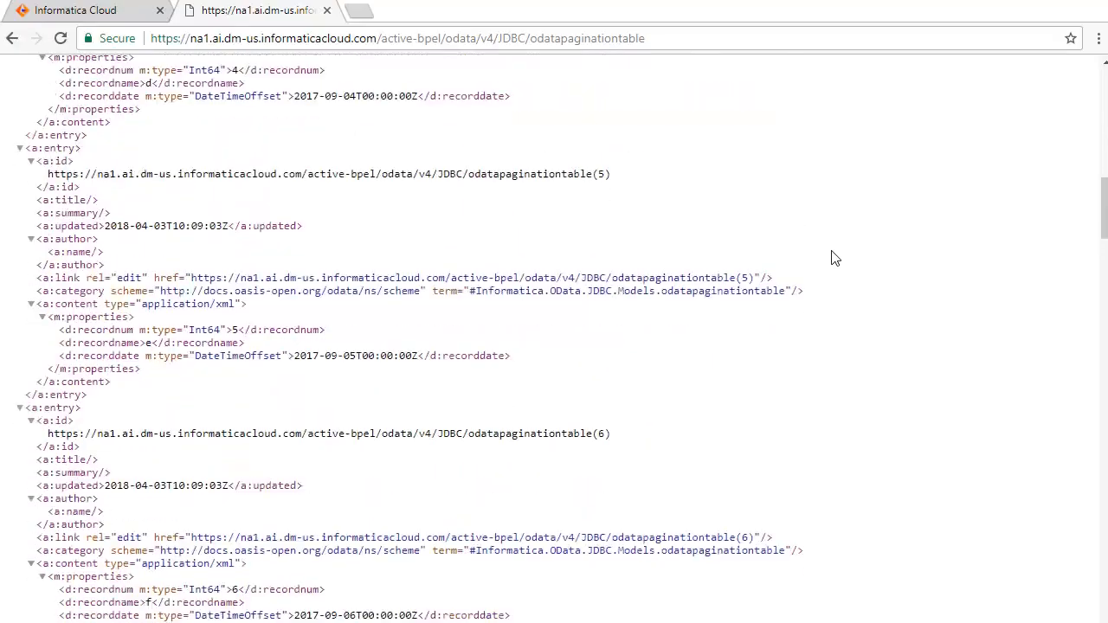
scroll(833, 258, "down", 10)
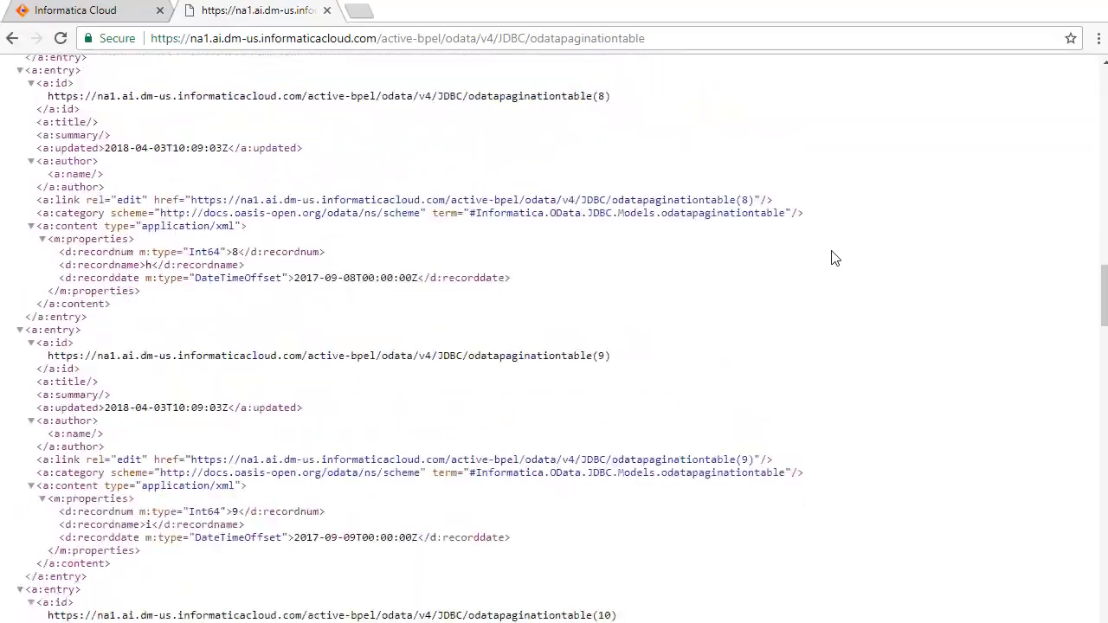
scroll(834, 257, "down", 10)
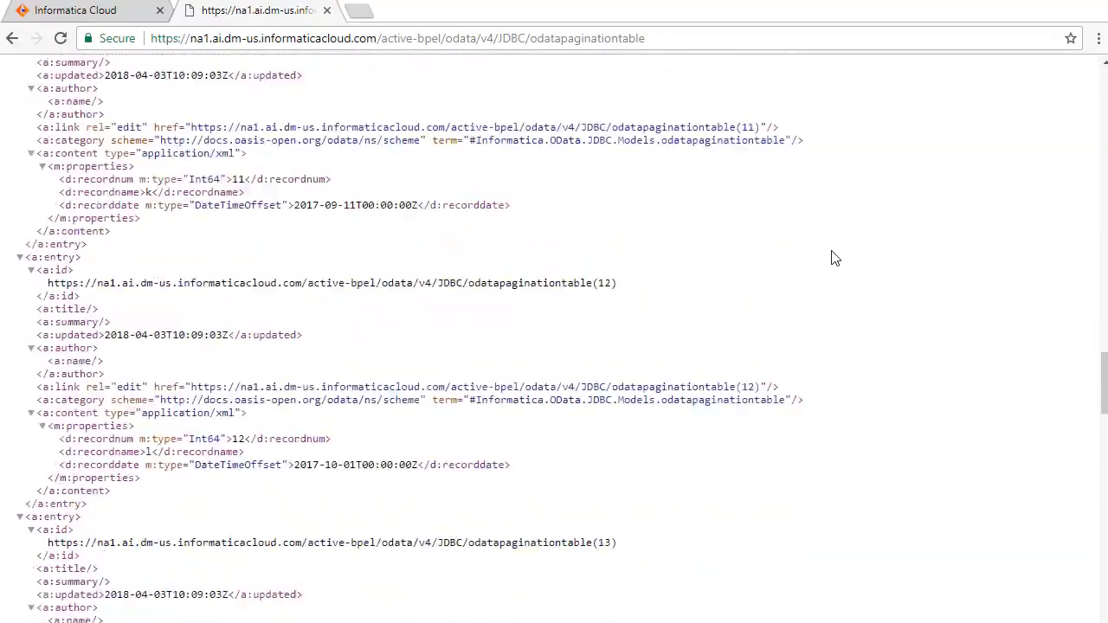
scroll(833, 258, "down", 15)
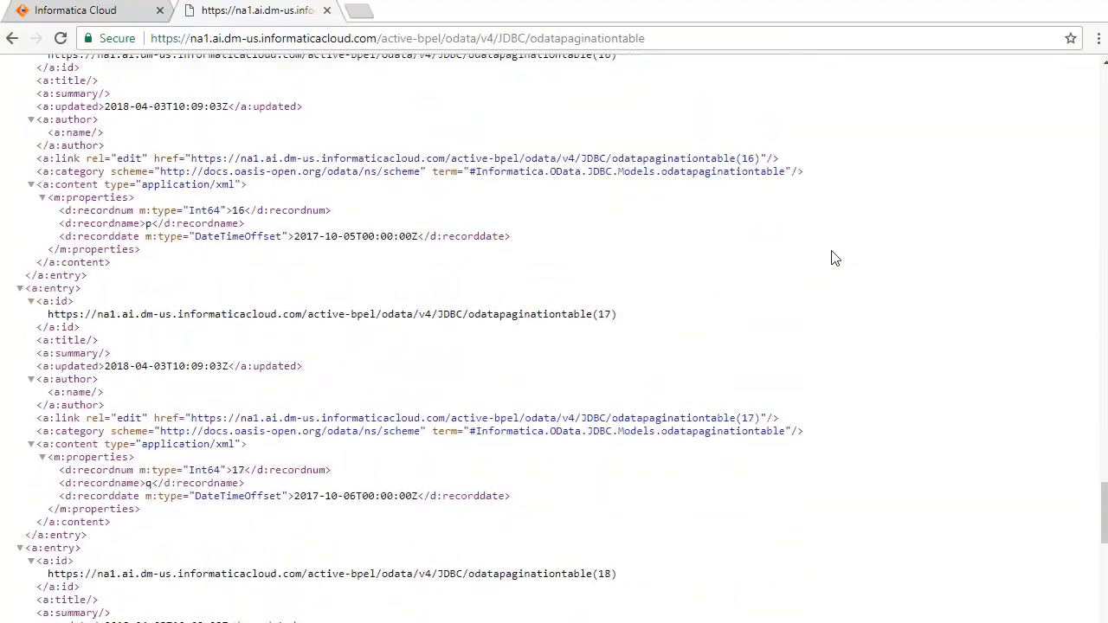
scroll(833, 258, "down", 11)
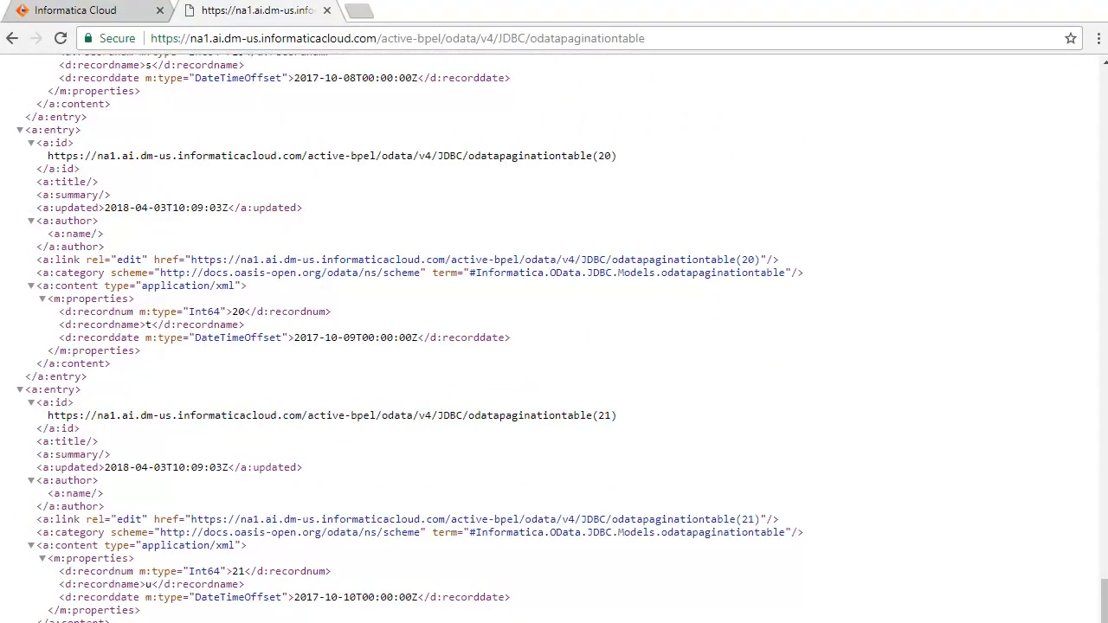
- Query the odatapaginationtable feed with ?$skip=2, and separately with ?$top=2
left_click(667, 38)
type("?$skip=2")
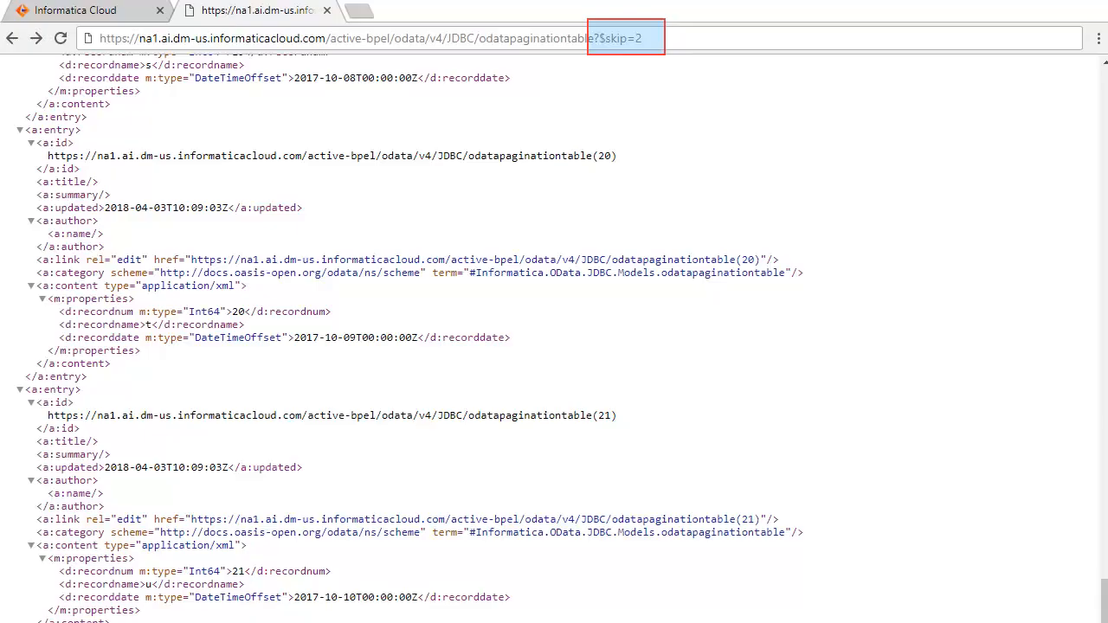
key("Return")
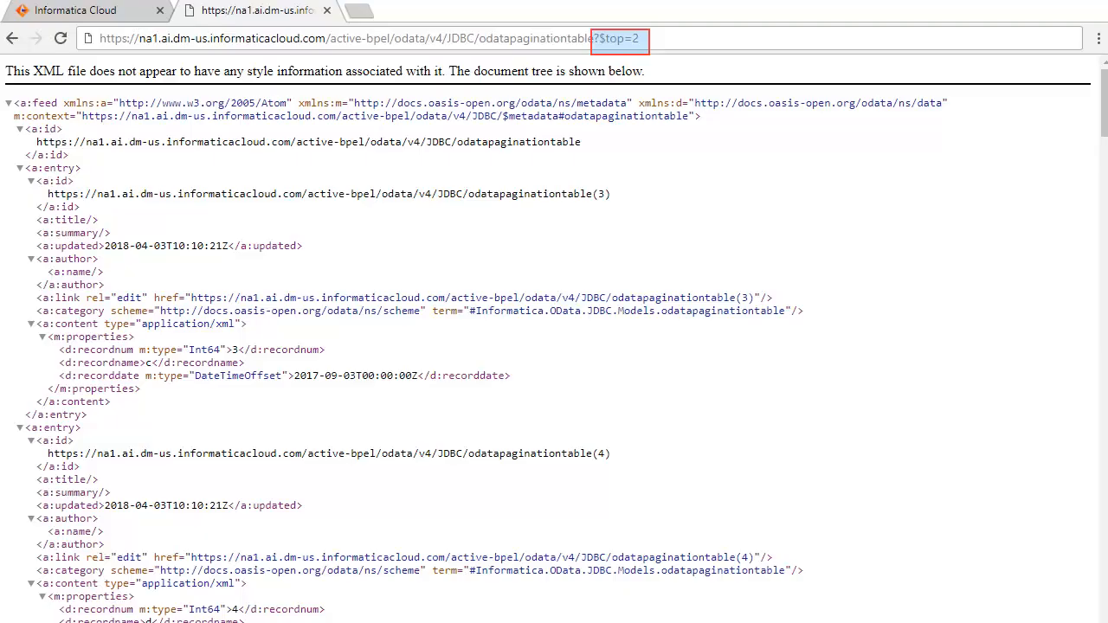
key("Return")
scroll(829, 453, "down", 1)
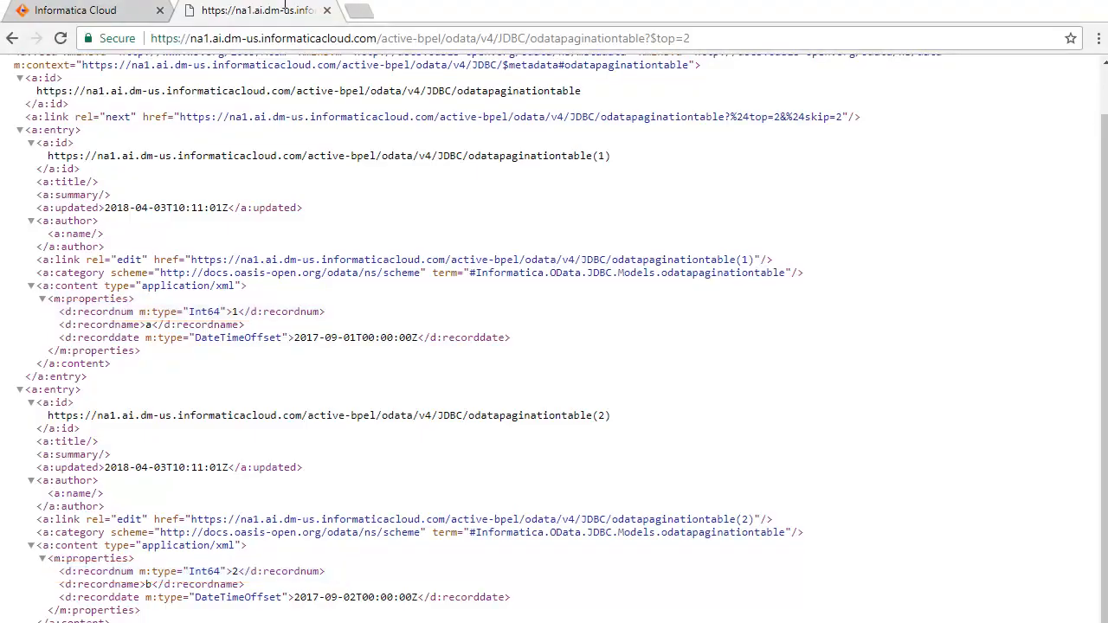
- Combine both pagination options by querying odatapaginationtable with ?$skip=1&$top=2
left_click(649, 39)
type("$skip=1&")
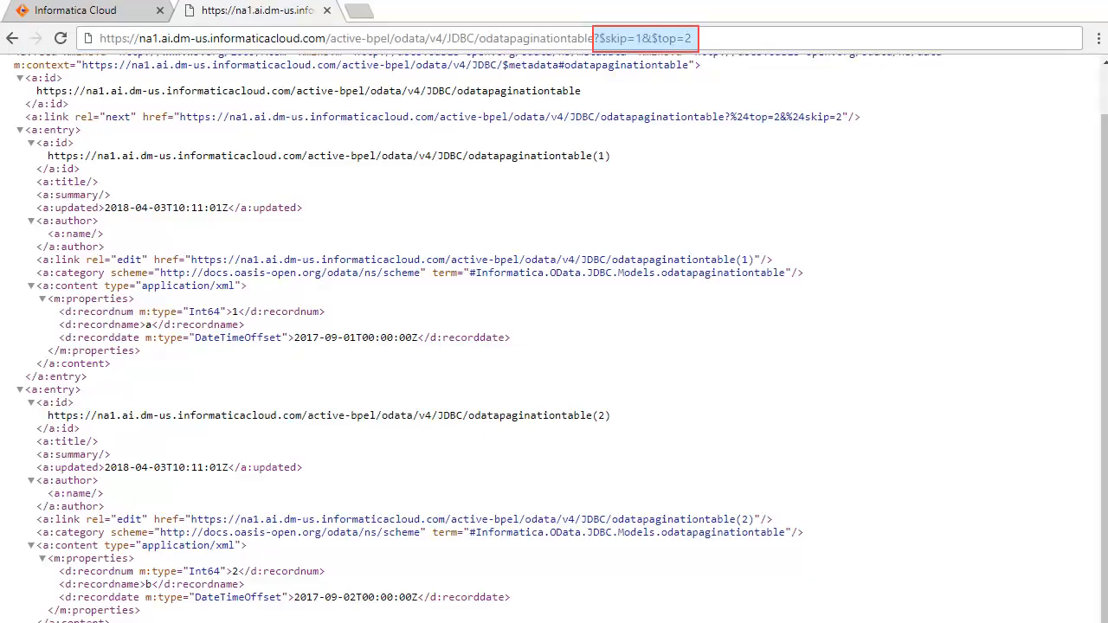
key("Return")
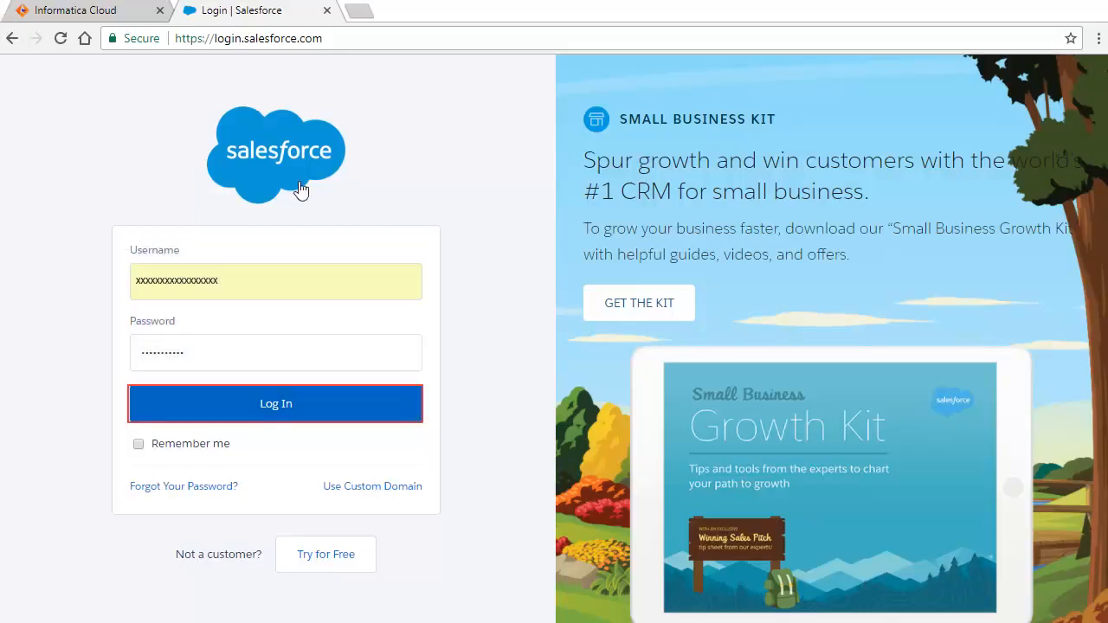
- Log in to Salesforce with the account username and password and open the External Data Sources setup page
left_click(338, 414)
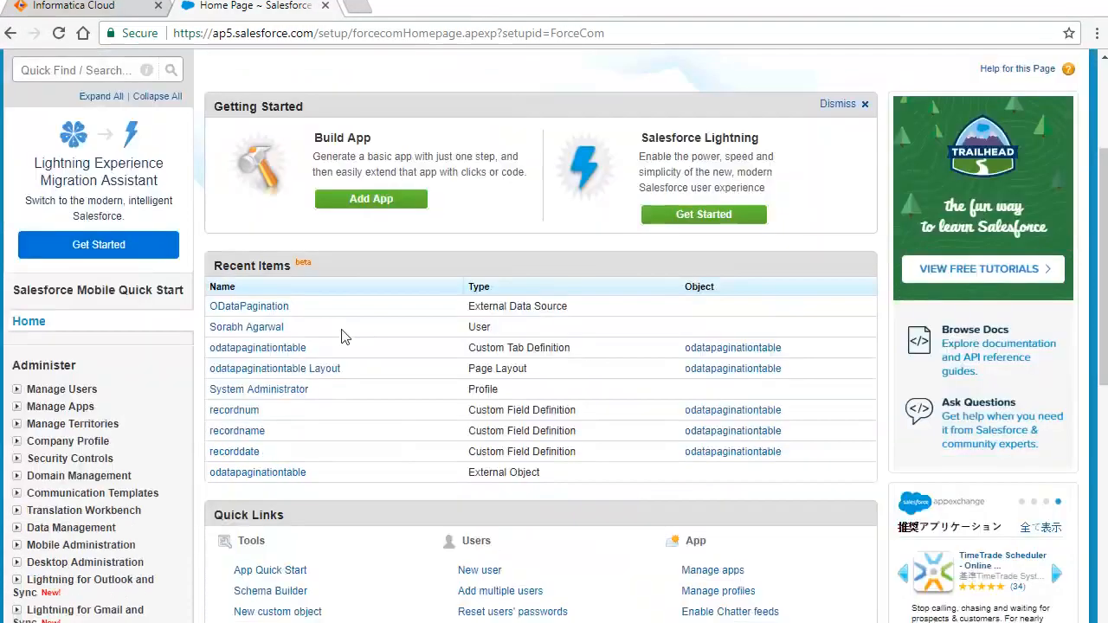
scroll(340, 345, "down", 3)
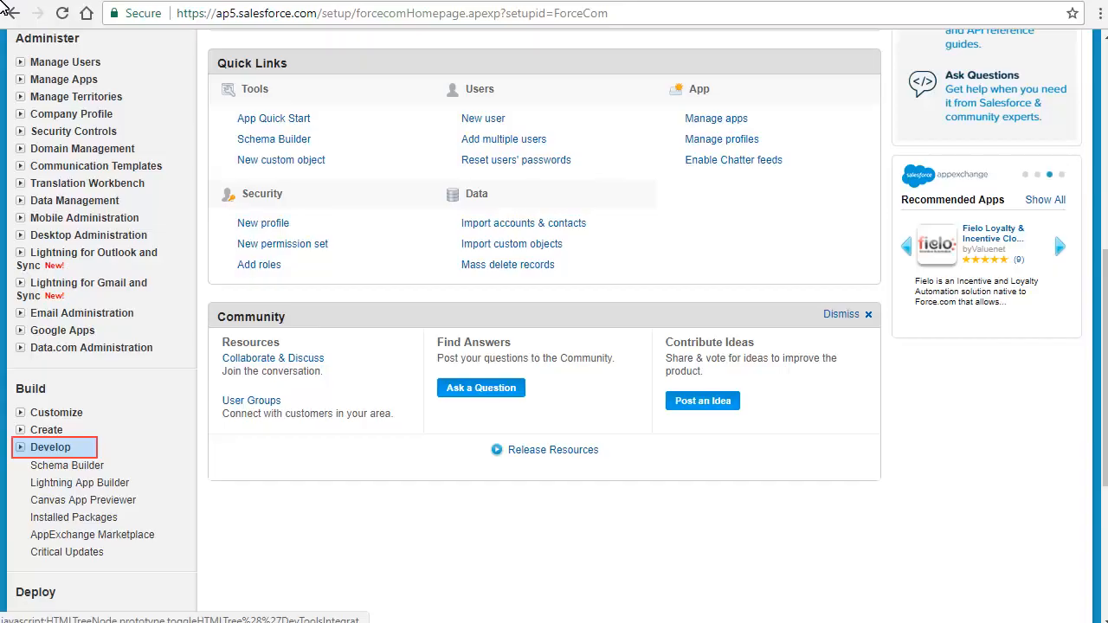
left_click(21, 447)
scroll(37, 451, "down", 4)
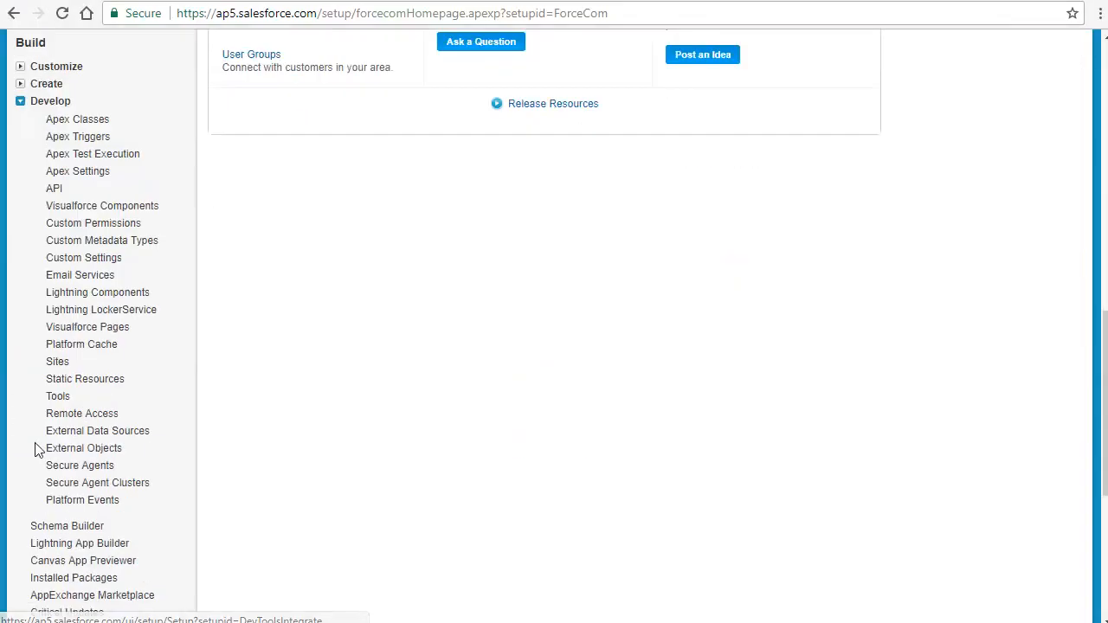
left_click(82, 431)
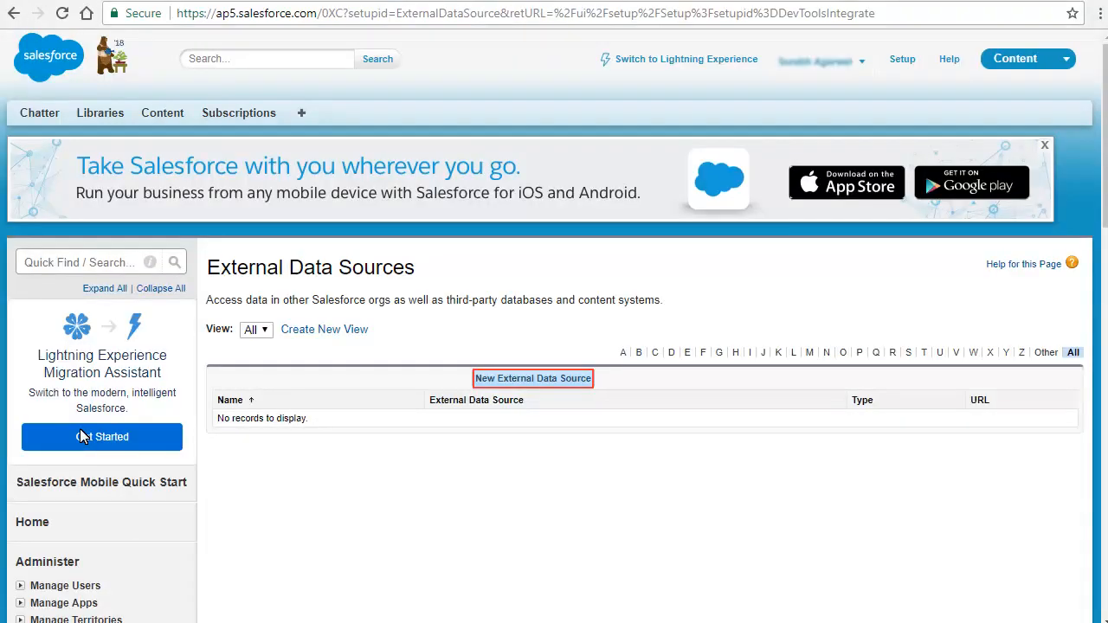
- Start a new external data source named ODataPagination with the type Salesforce Connect: OData 4.0
left_click(570, 381)
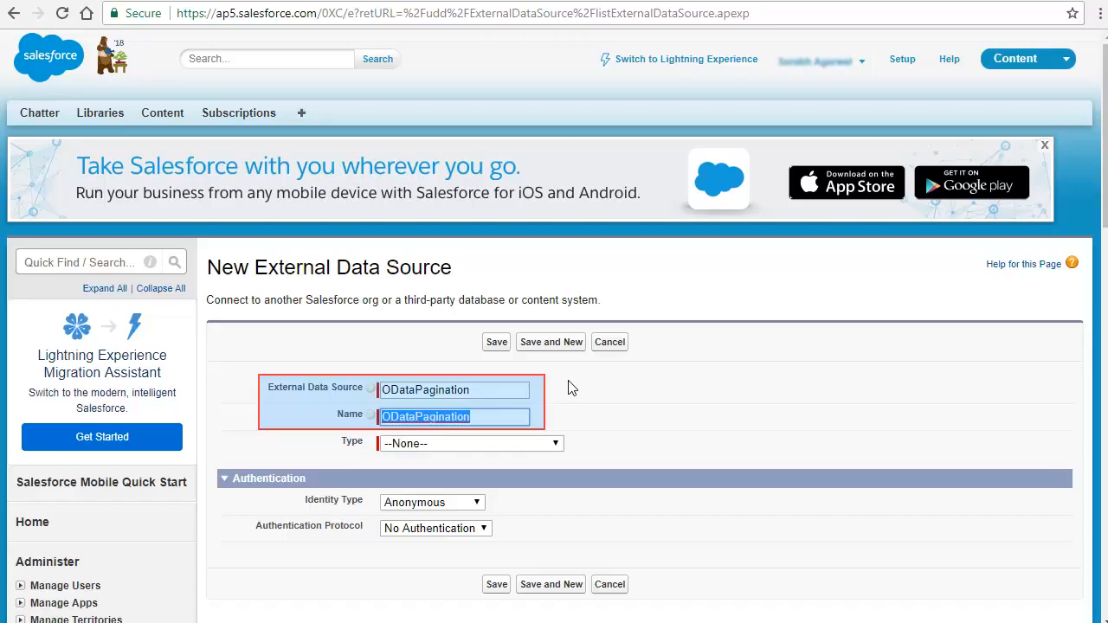
left_click(519, 443)
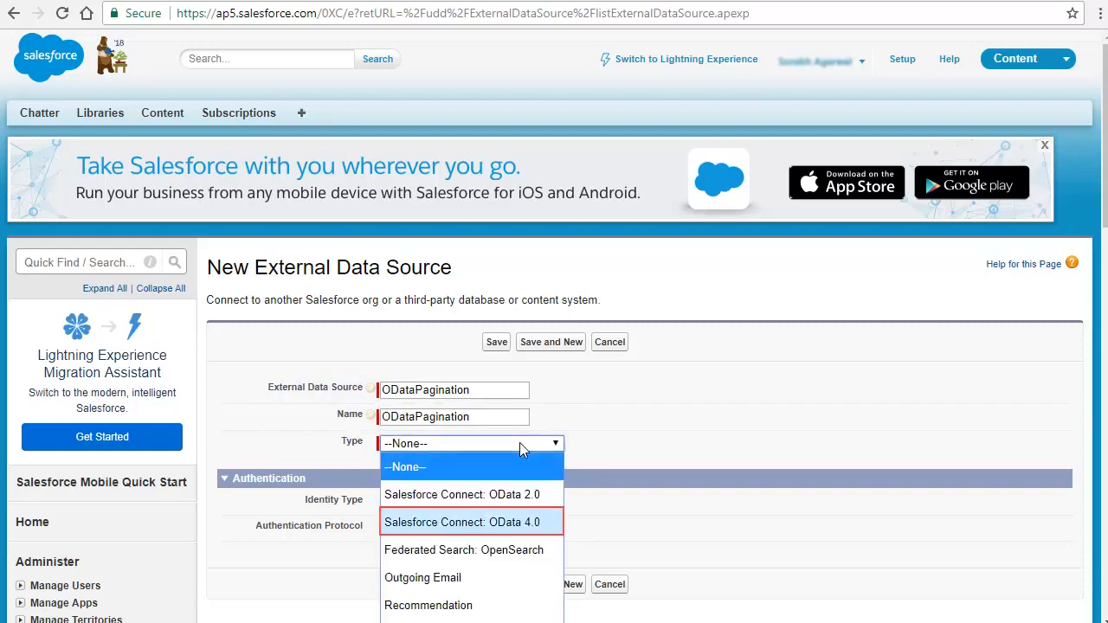
left_click(464, 517)
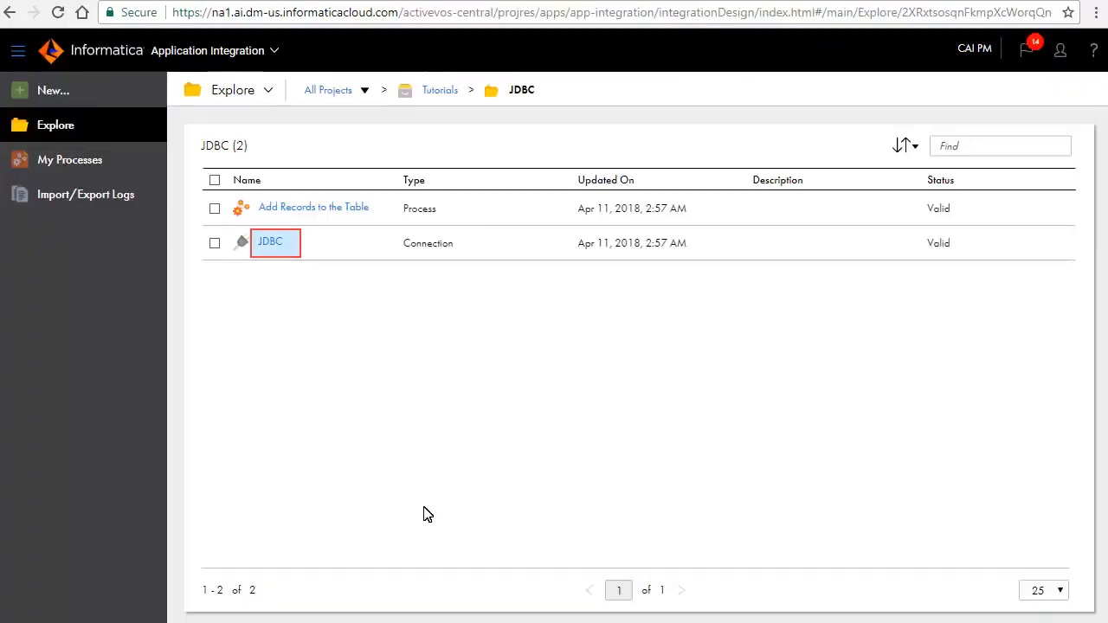
- Switch to Informatica Application Integration and copy the JDBC connection's OData Service URL for the Salesforce data source
left_click(270, 243)
left_click(1041, 89)
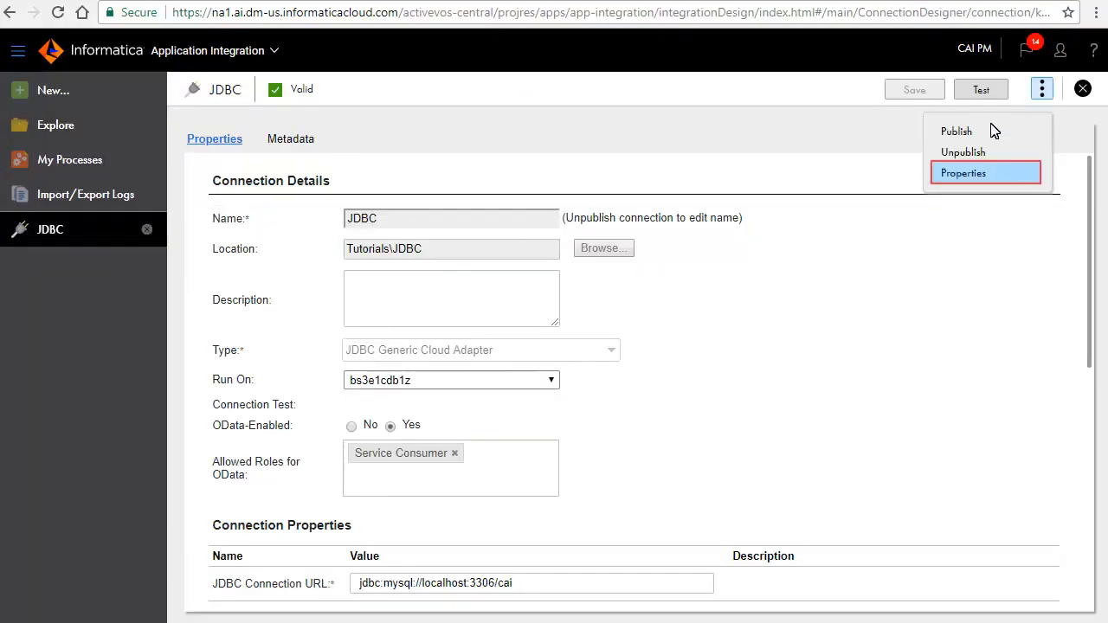
left_click(982, 178)
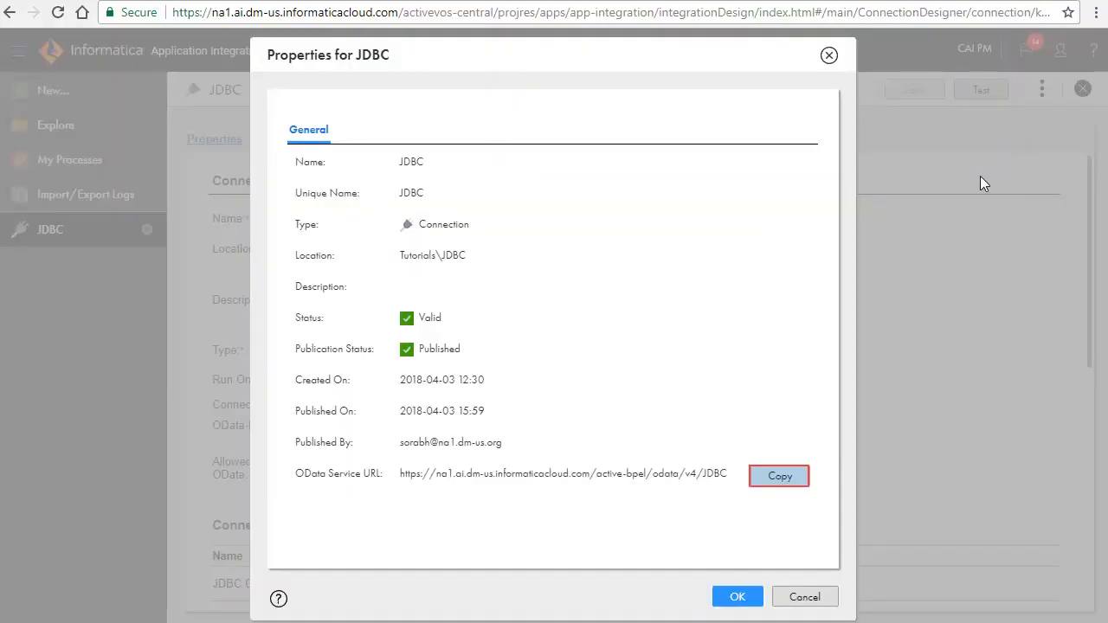
left_click(779, 476)
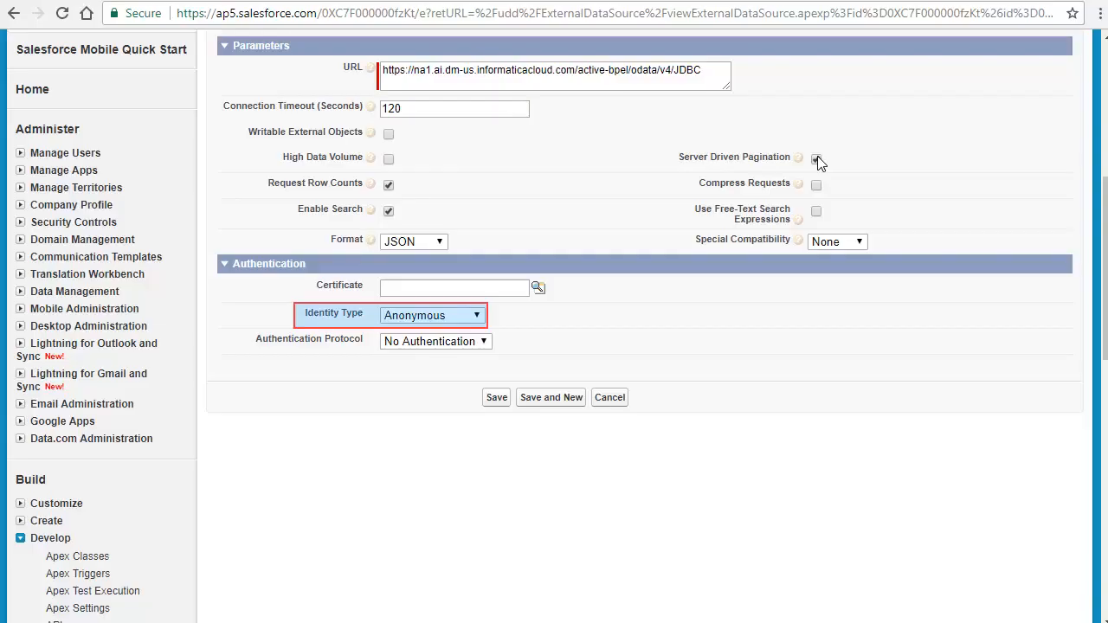
- In Salesforce, set ODataPagination's identity type to Per User with Password Authentication, enter the administration username and password, and save the data source
left_click(446, 317)
left_click(409, 366)
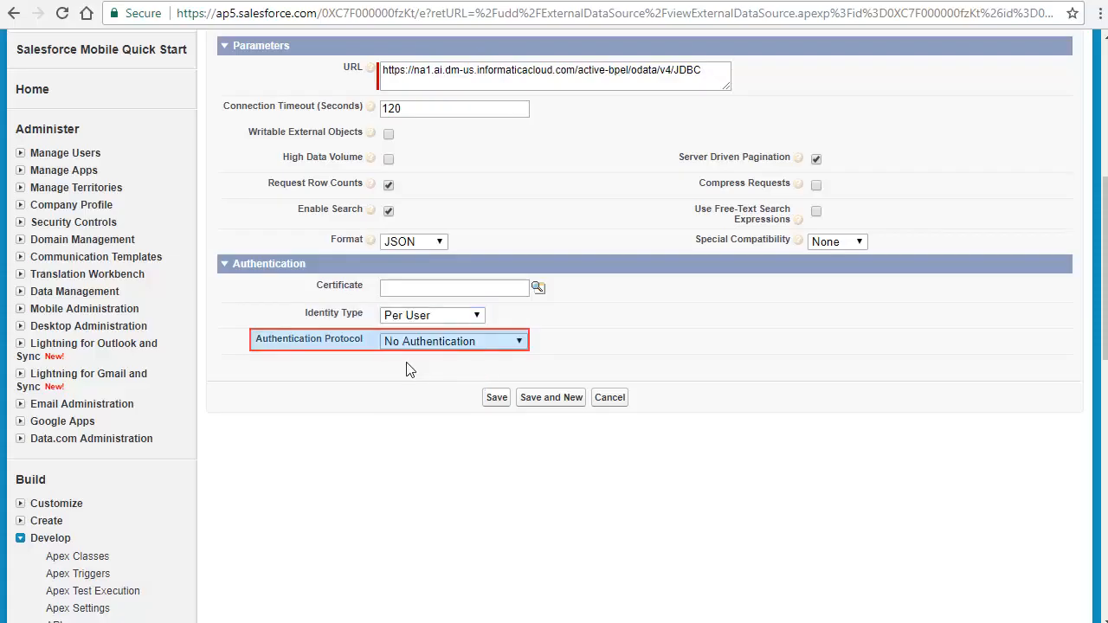
left_click(493, 345)
left_click(451, 417)
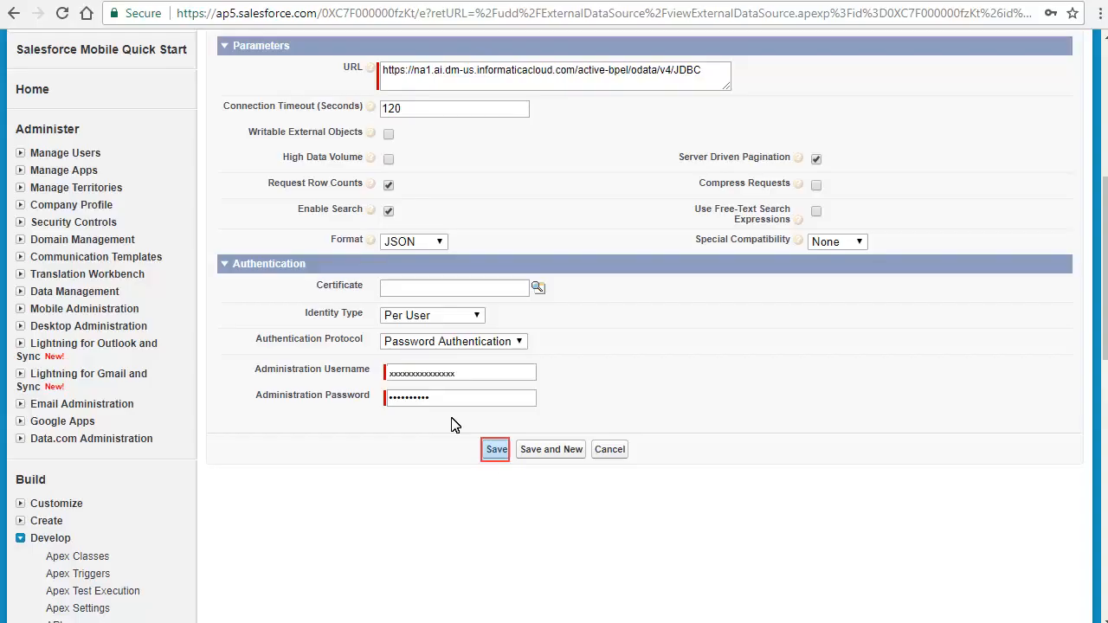
left_click(492, 451)
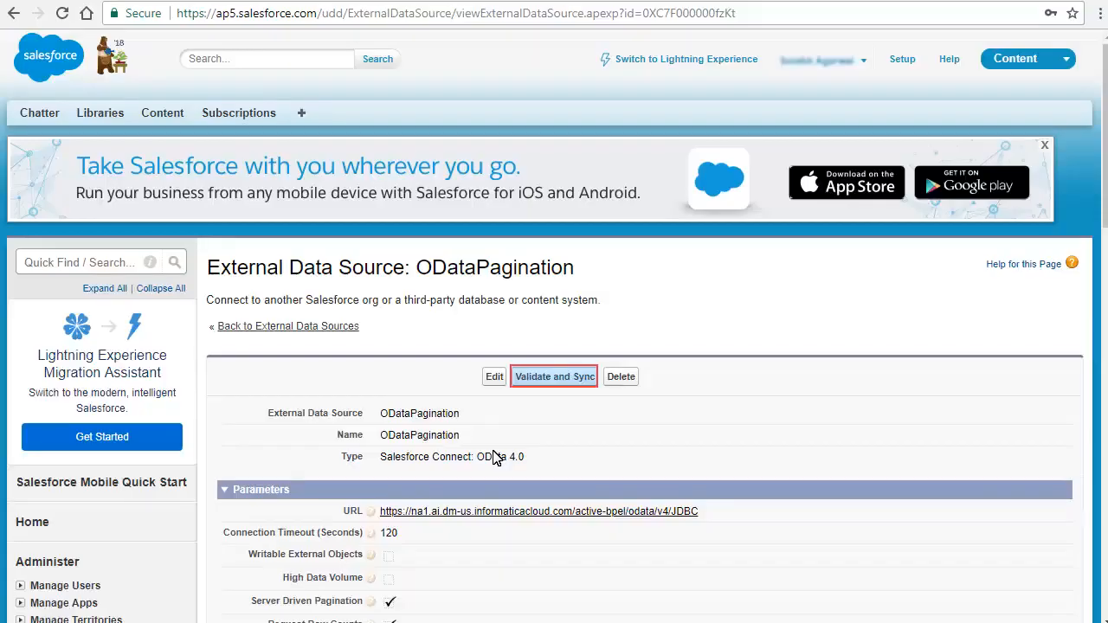
- Validate the ODataPagination data source and sync its odatapaginationtable table
left_click(567, 378)
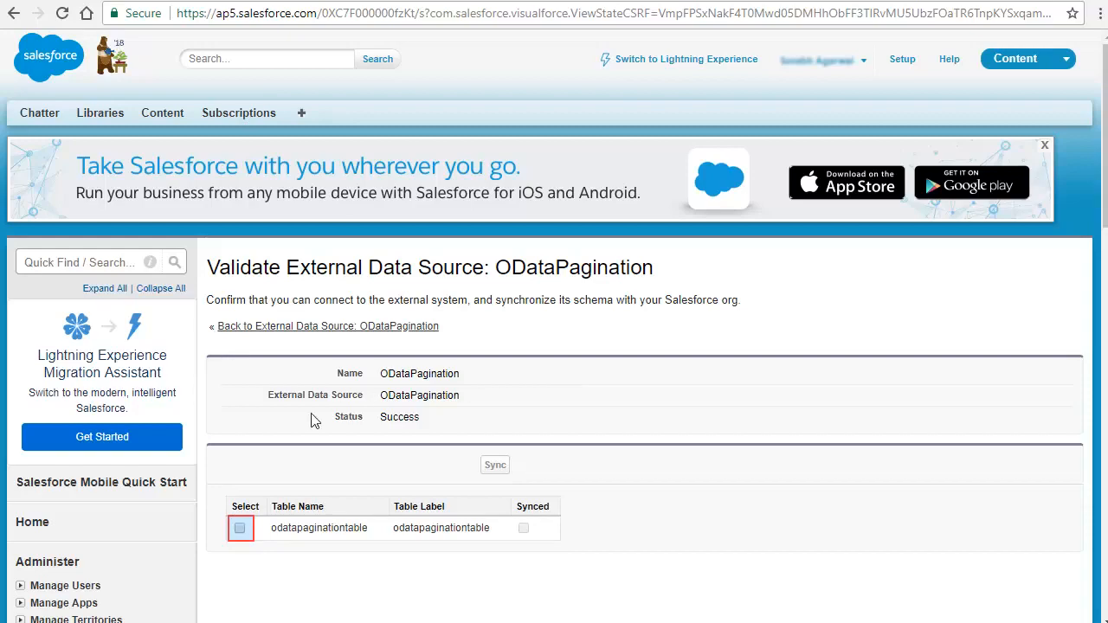
left_click(239, 528)
left_click(497, 466)
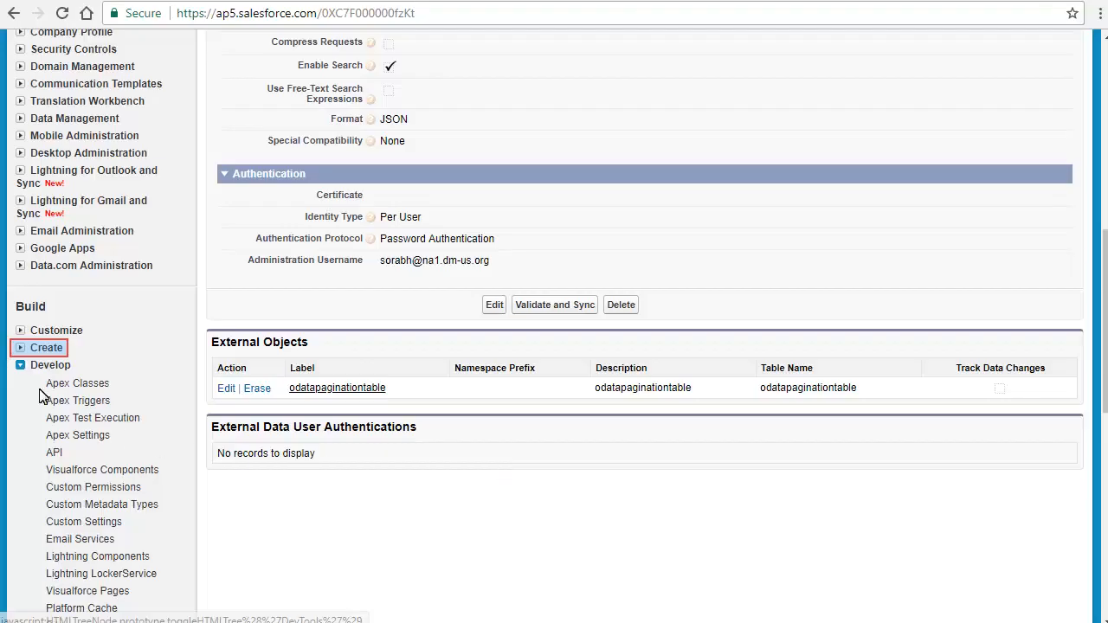
- Start a new custom object tab for odatapaginationtable with the Computer tab style
left_click(20, 348)
left_click(57, 506)
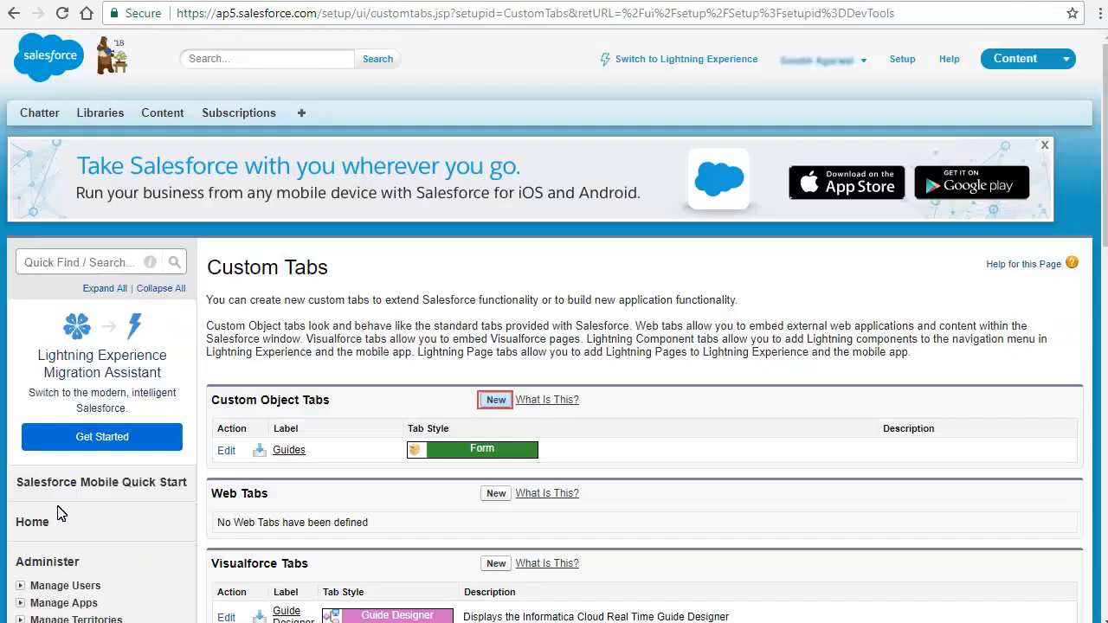
left_click(496, 397)
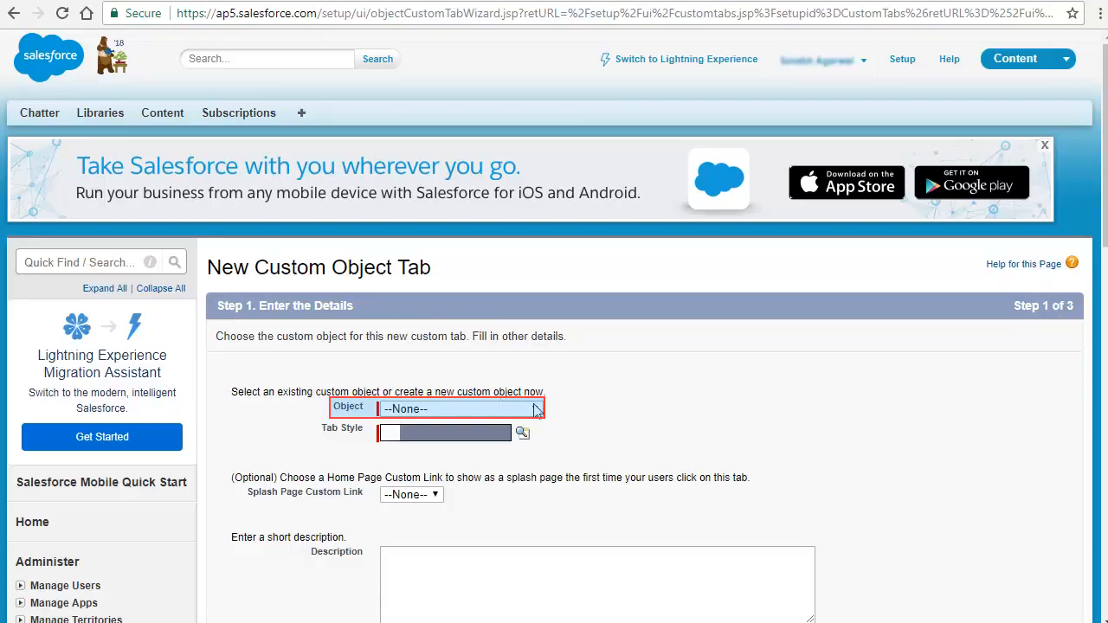
left_click(502, 408)
left_click(495, 543)
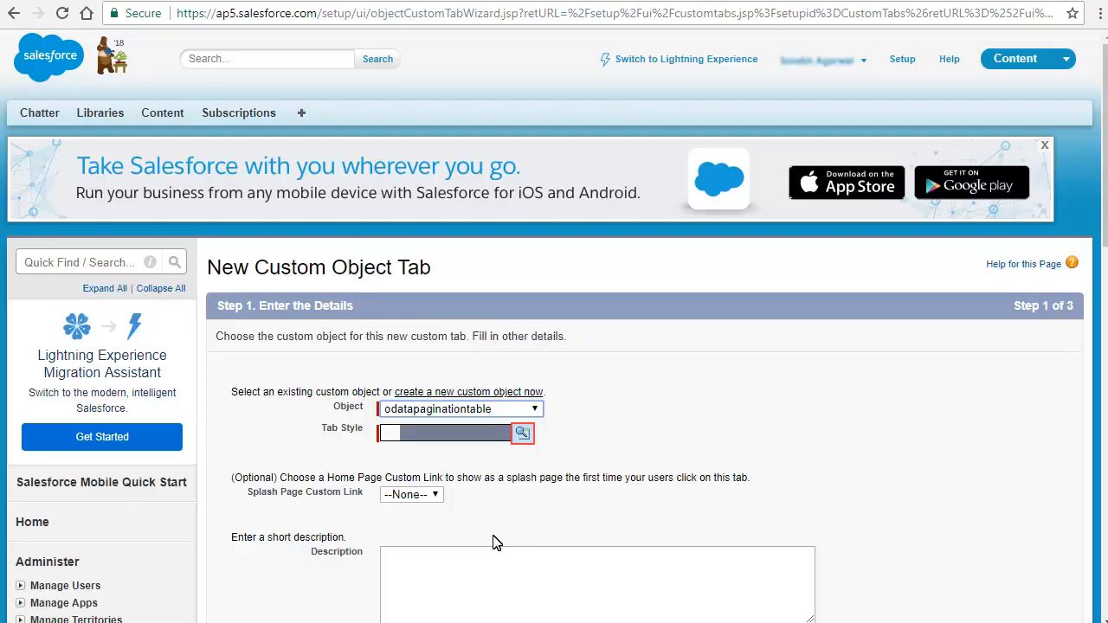
left_click(522, 433)
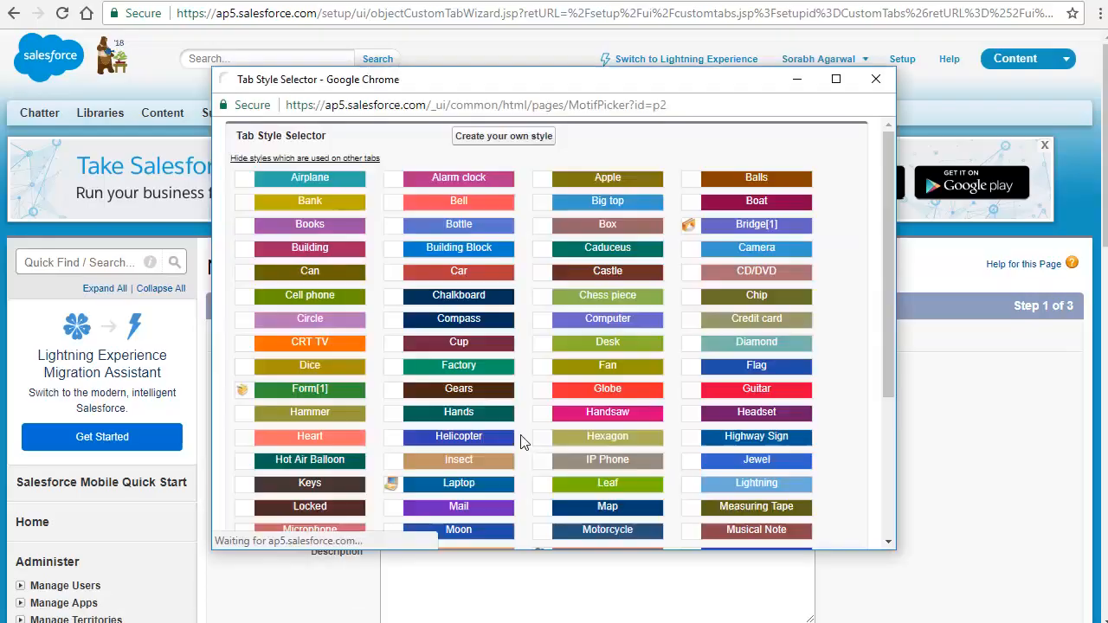
left_click(606, 320)
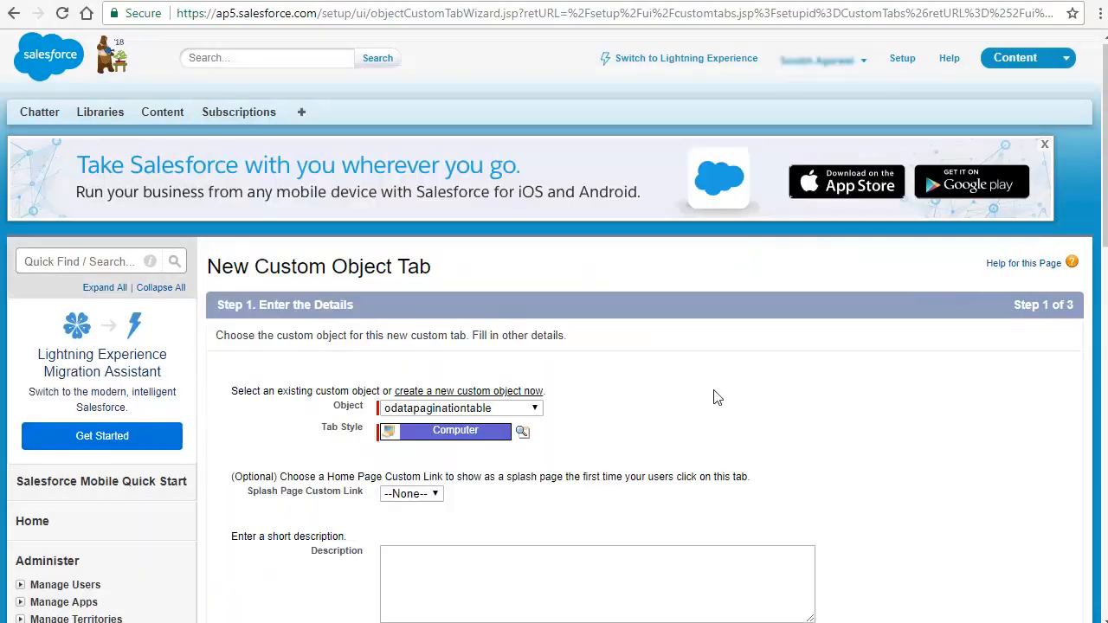
- Finish the custom tab with the Default On visibility for all profiles and the default app selection, and save it
scroll(715, 397, "down", 3)
left_click(1009, 399)
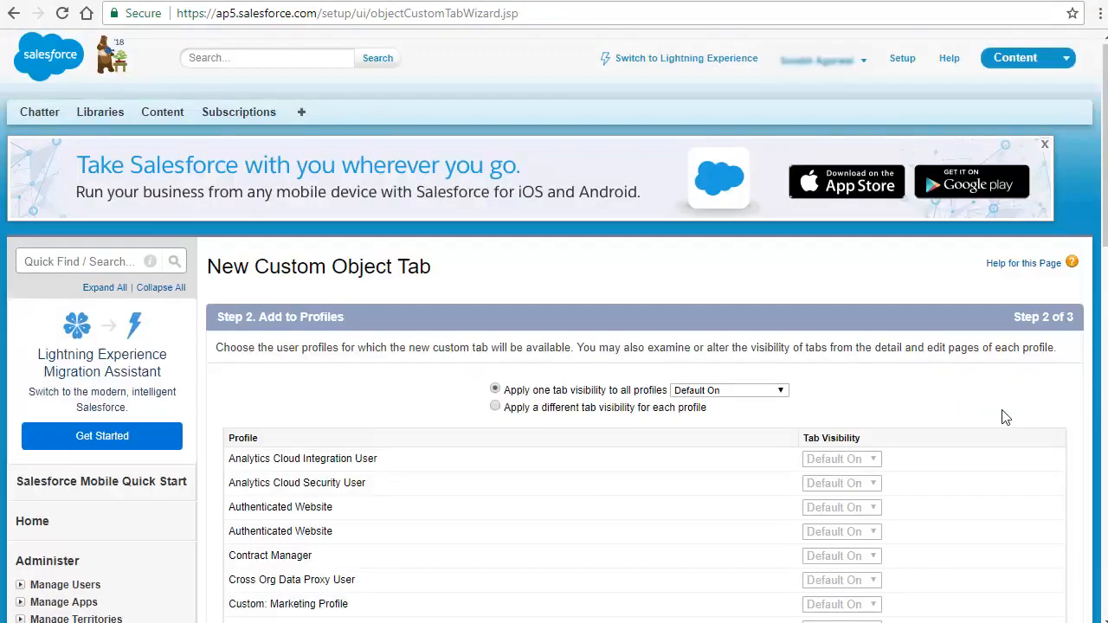
scroll(1004, 417, "down", 10)
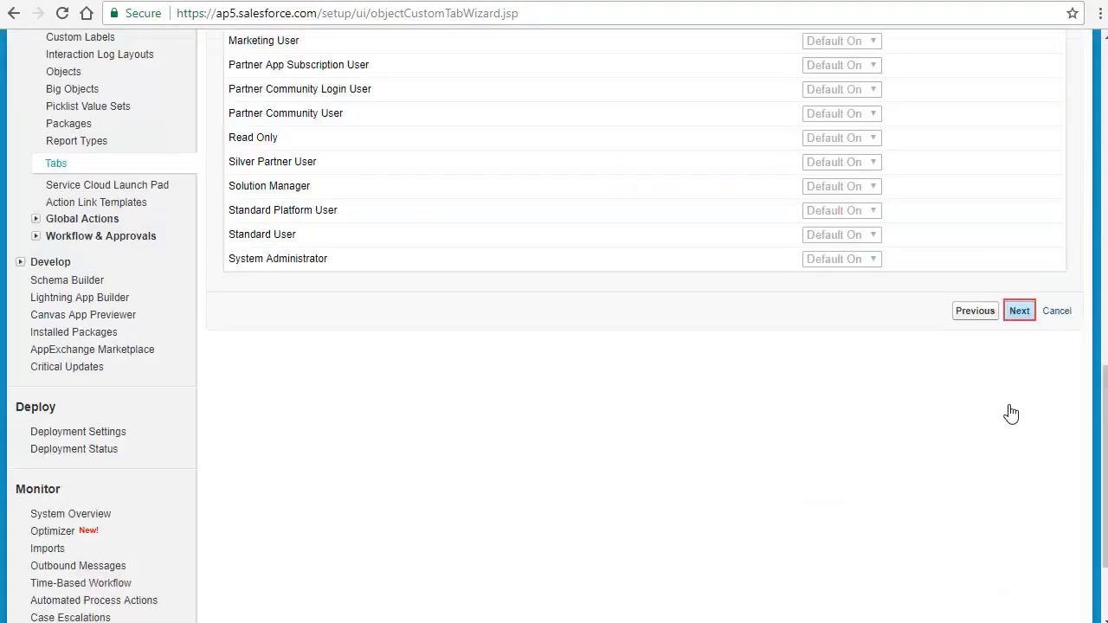
left_click(1020, 312)
scroll(1019, 325, "down", 10)
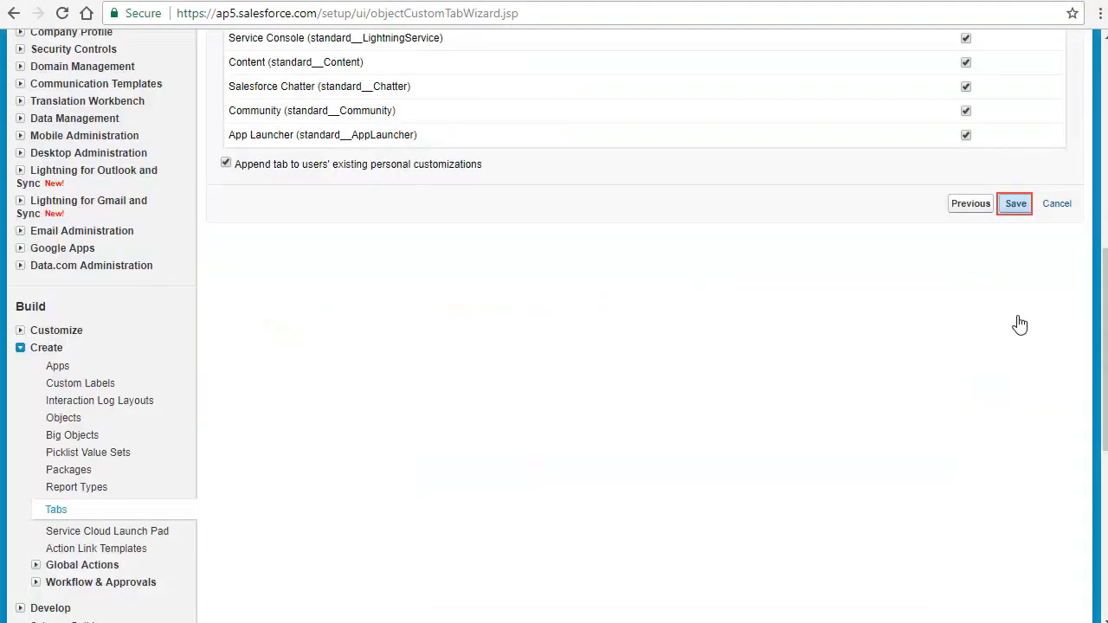
left_click(1014, 208)
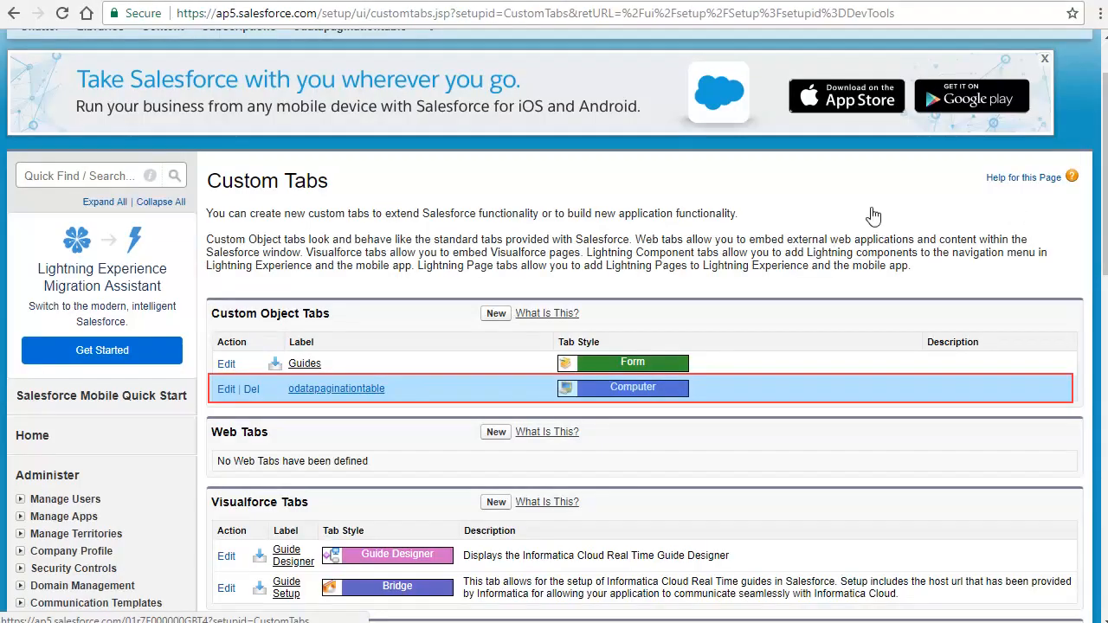
- Start a new list view named test for the odatapaginationtable tab
left_click(338, 390)
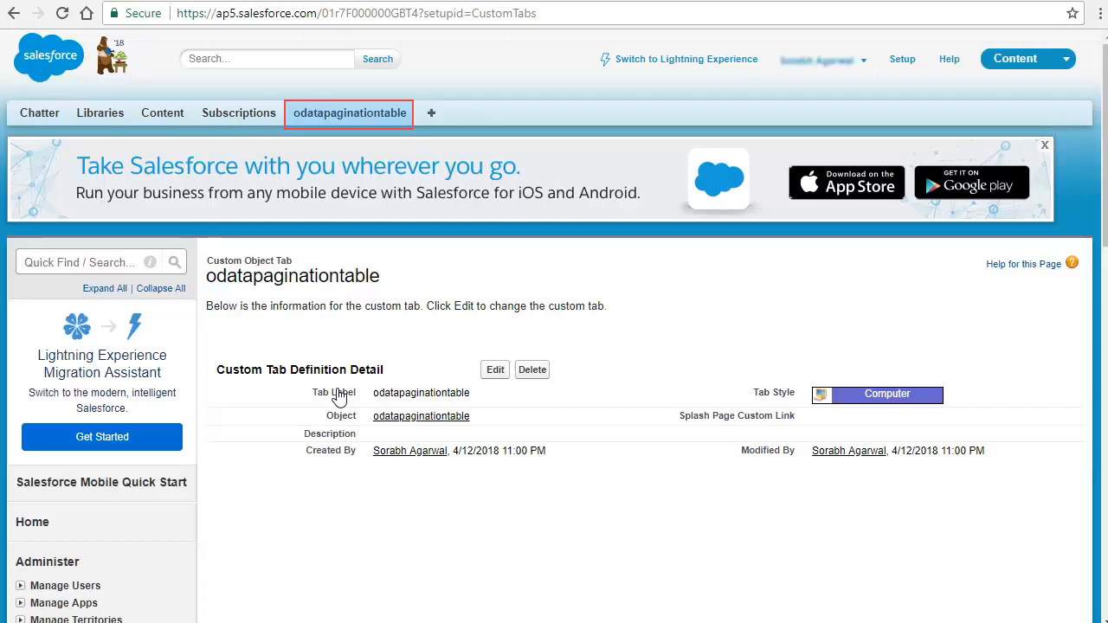
left_click(351, 121)
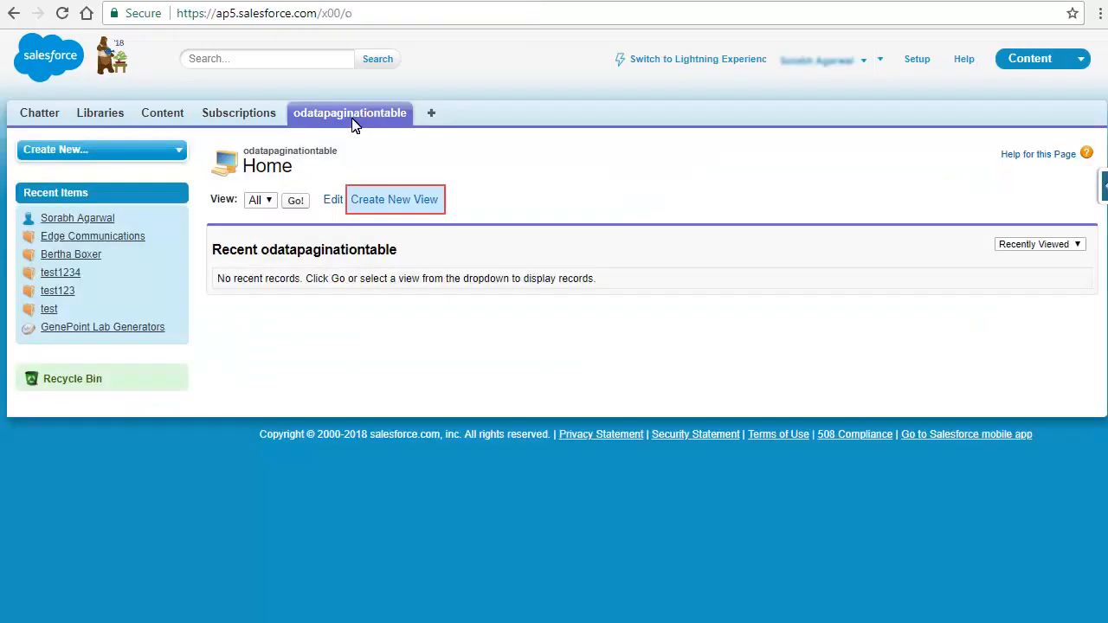
left_click(394, 204)
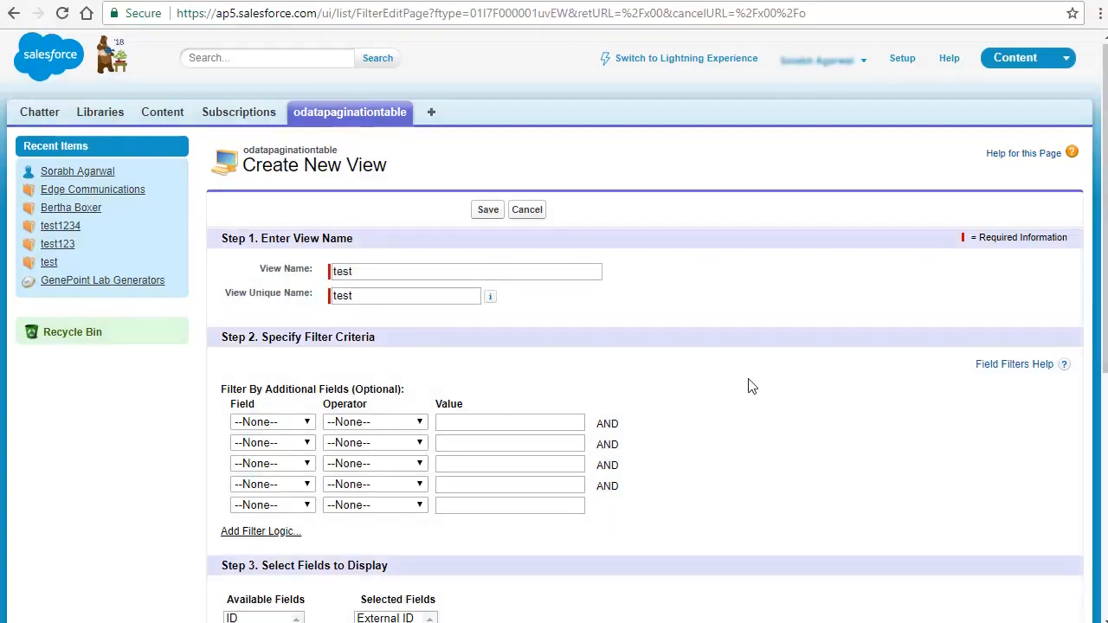
- Add ID, recorddate, recordname and recordnum to the test view's displayed fields, make it visible to all users, and save it
scroll(751, 386, "down", 5)
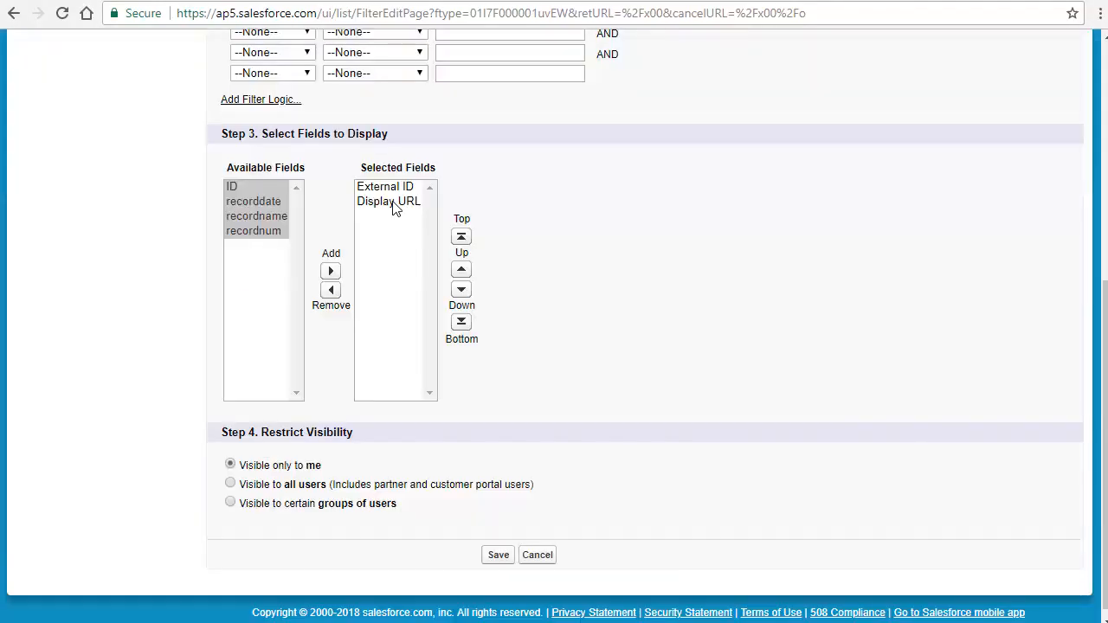
left_click(232, 189)
left_click(262, 237, "shift")
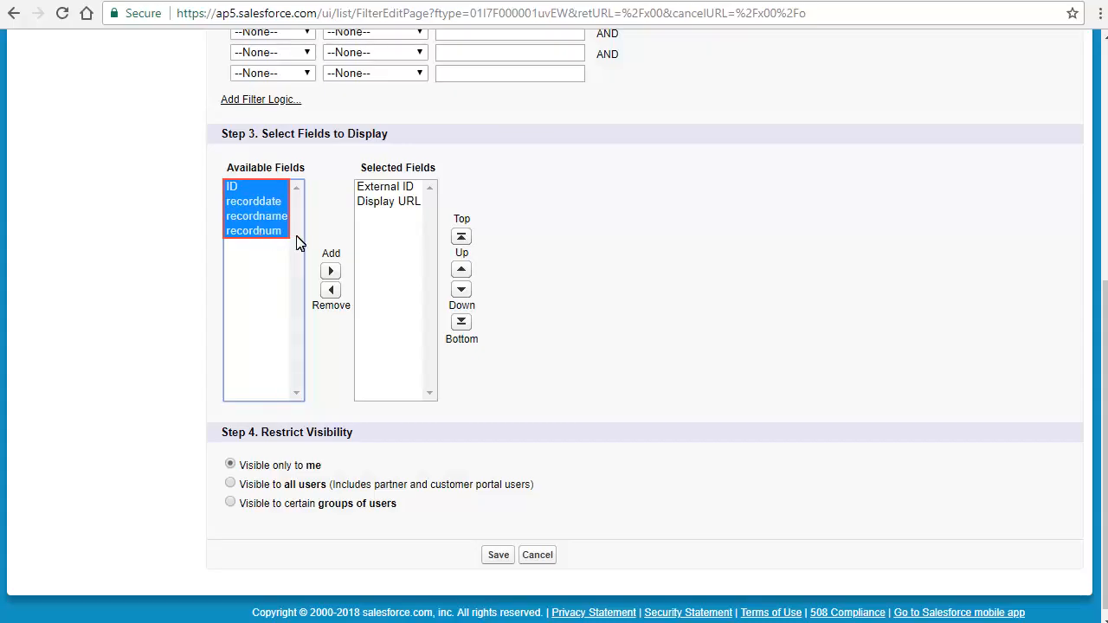
left_click(329, 272)
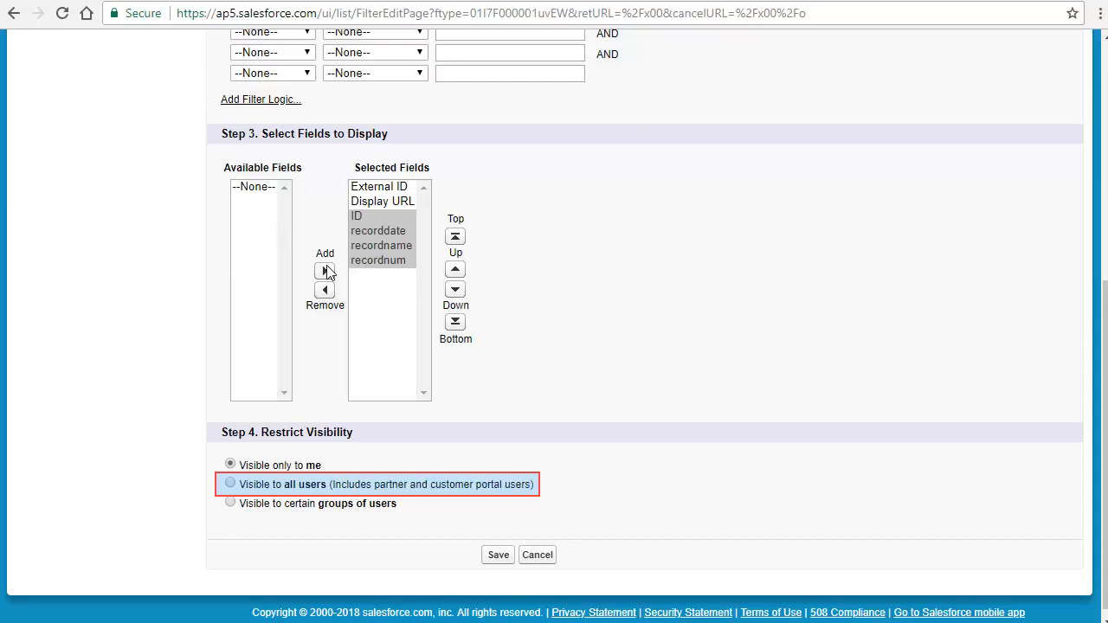
left_click(230, 482)
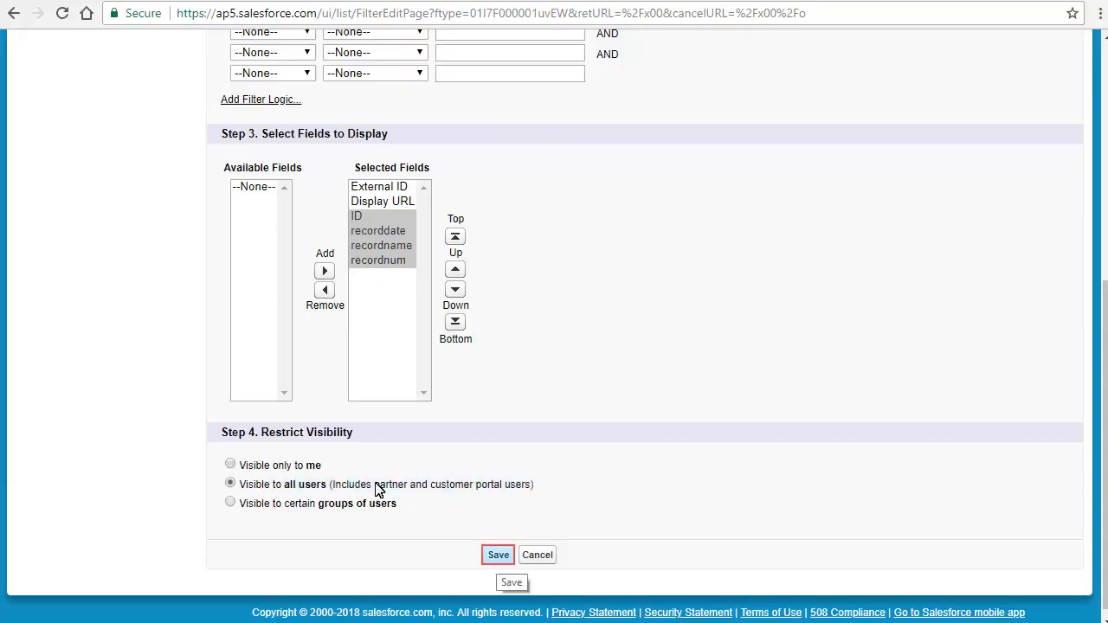
left_click(498, 555)
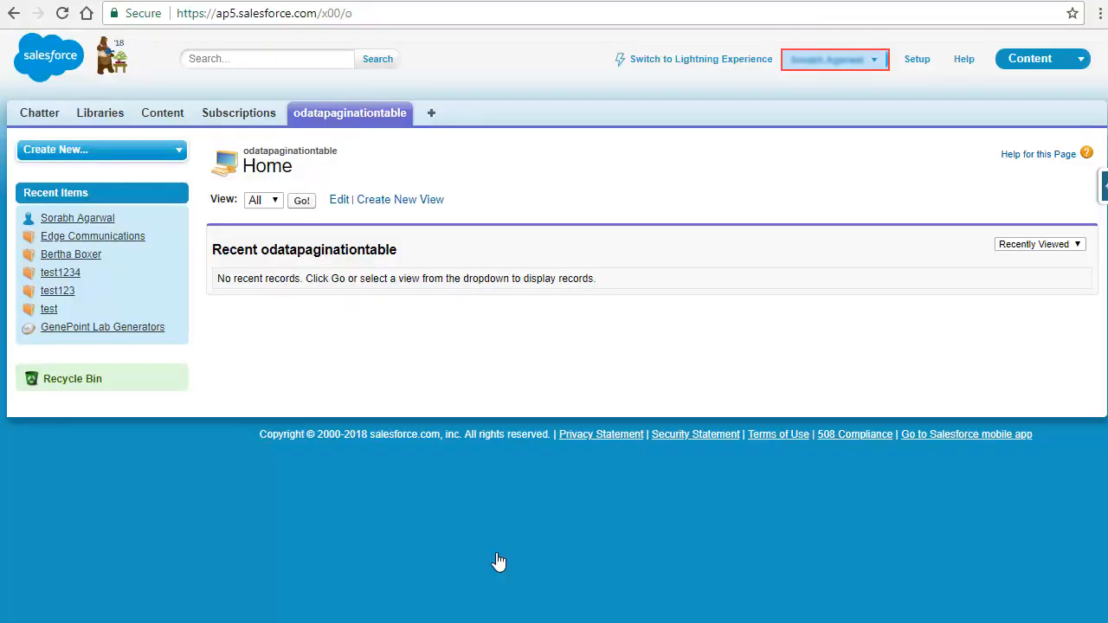
- Start a new entry in the personal Authentication Settings for External Systems
left_click(872, 62)
left_click(751, 115)
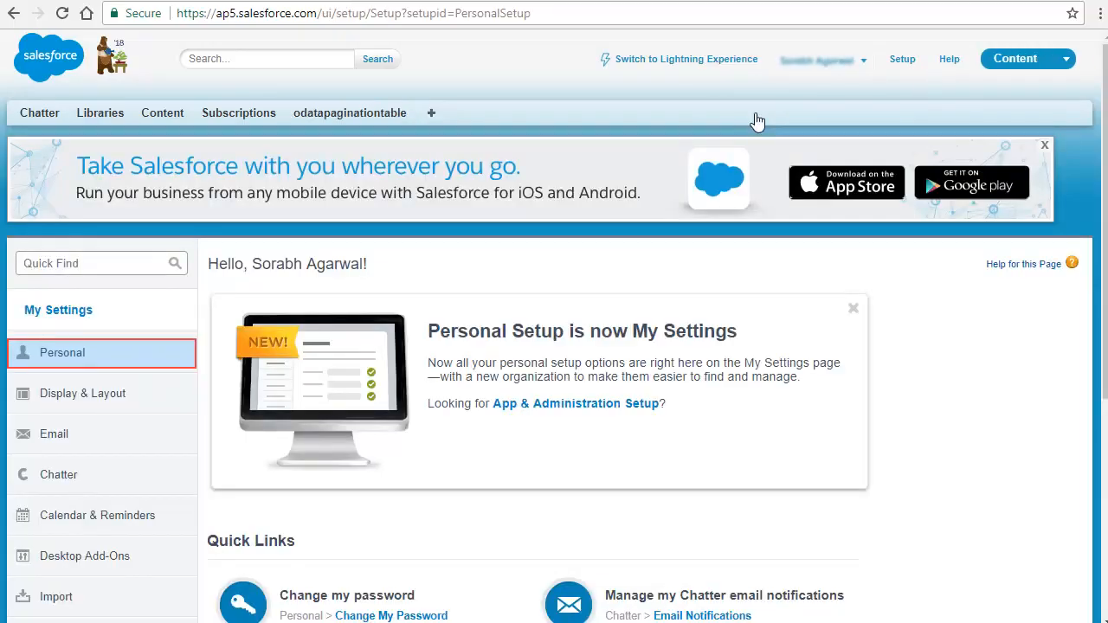
left_click(43, 353)
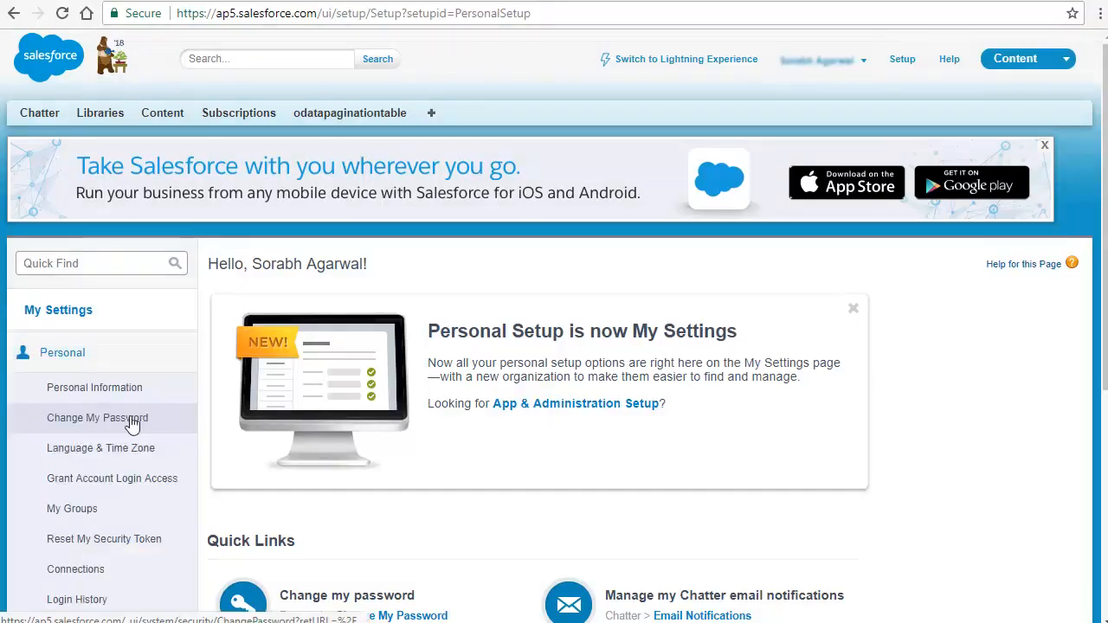
scroll(132, 425, "down", 2)
left_click(86, 525)
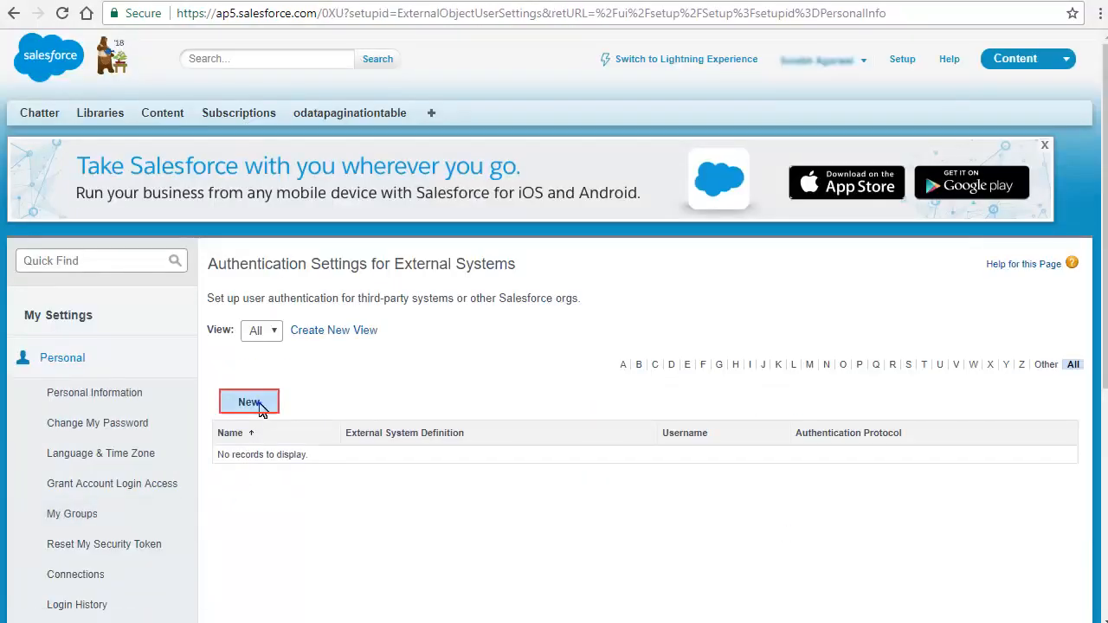
left_click(250, 403)
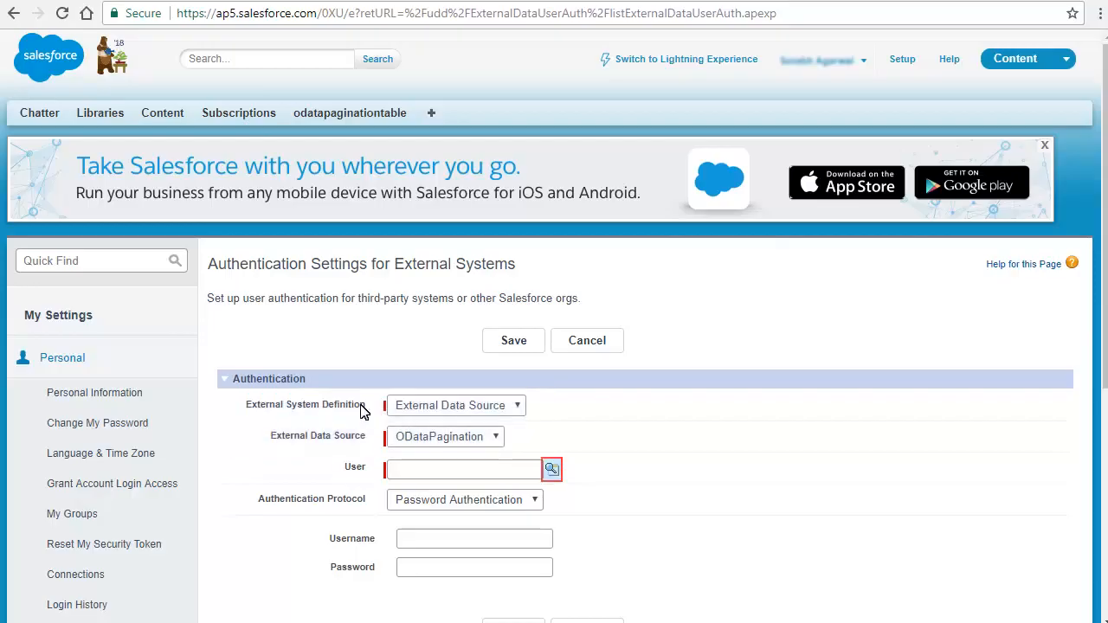
- Select the user for the ODataPagination data source, enter the username and password for Password Authentication, and save the entry
left_click(552, 469)
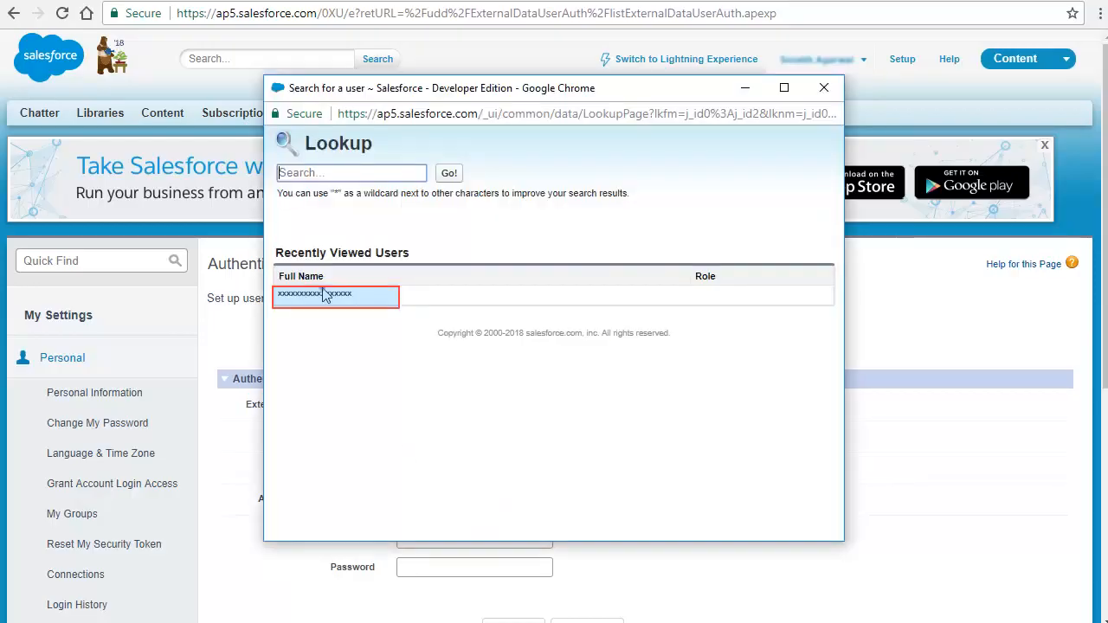
left_click(321, 295)
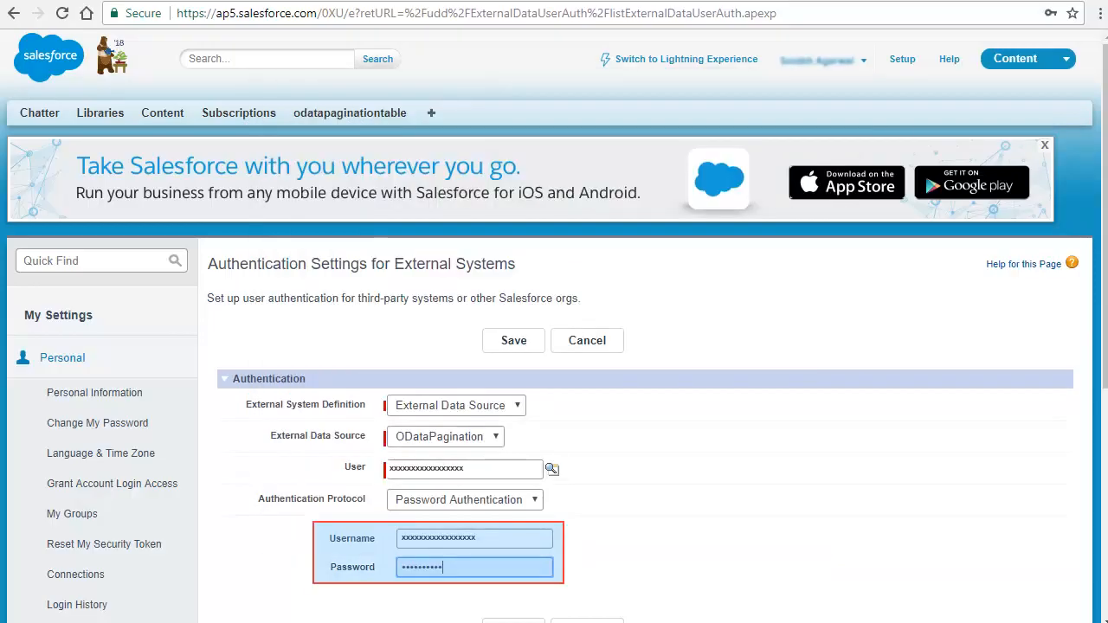
scroll(554, 389, "down", 1)
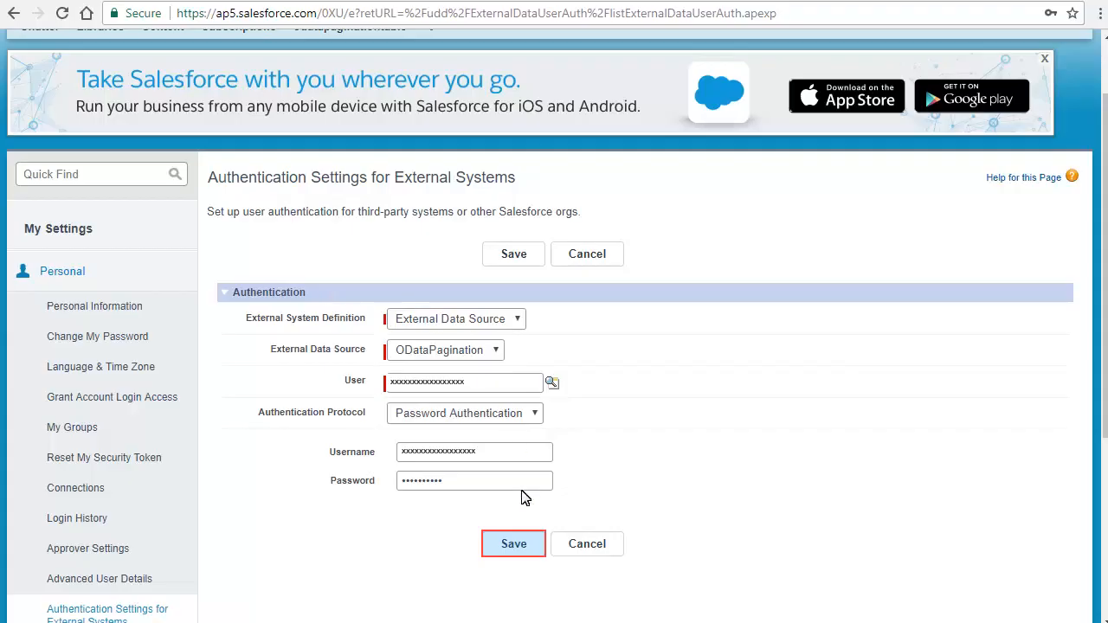
left_click(526, 549)
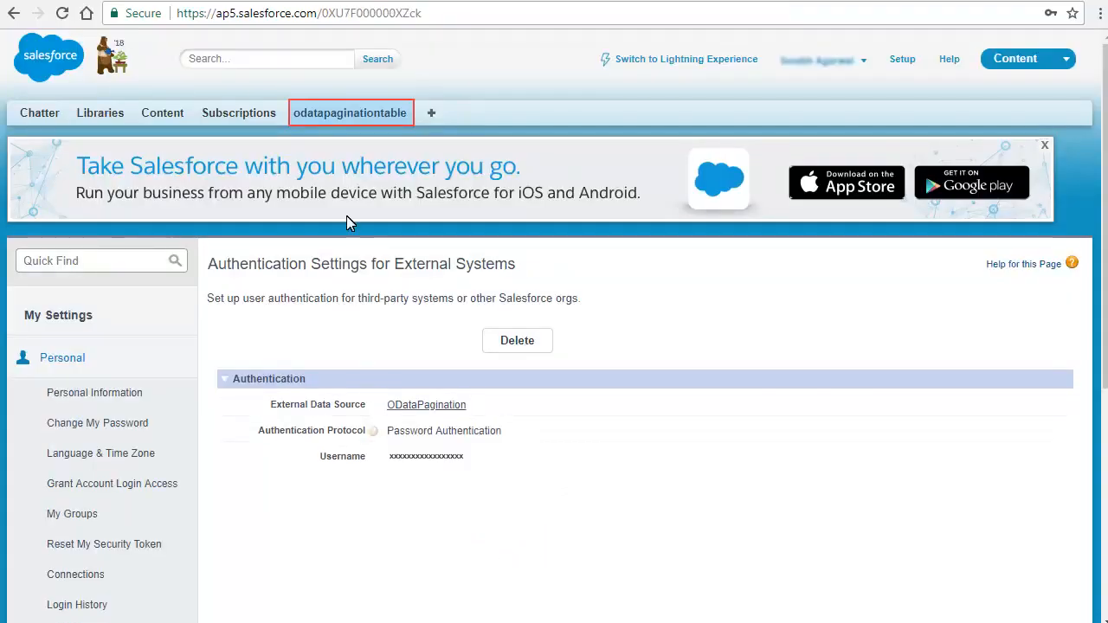
- Display the odatapaginationtable records in the test view and page forward to page 3
left_click(344, 113)
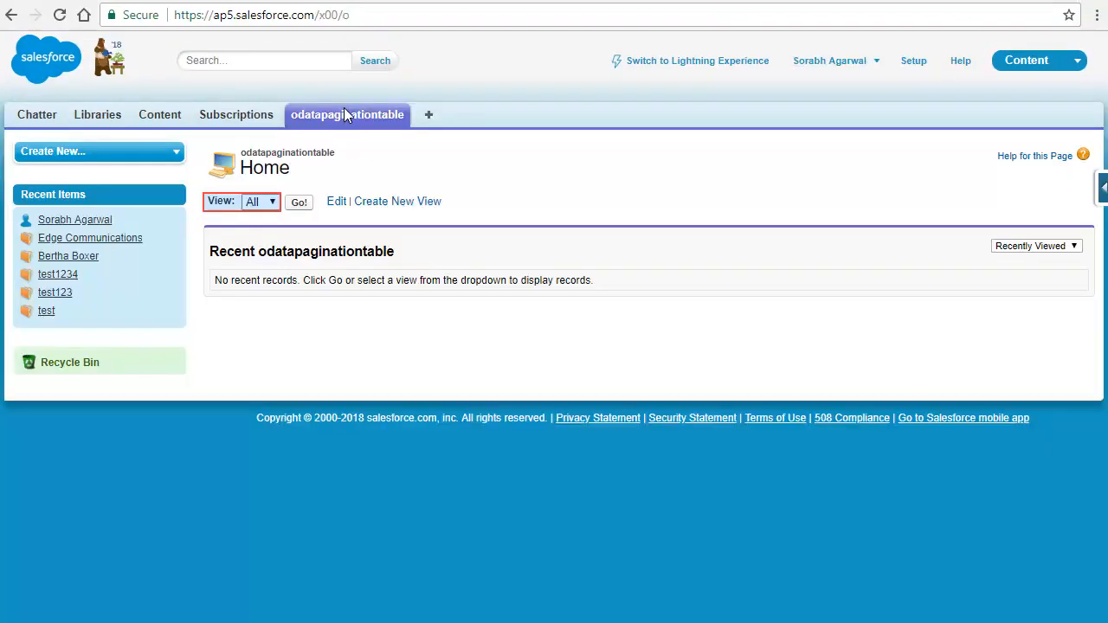
left_click(272, 204)
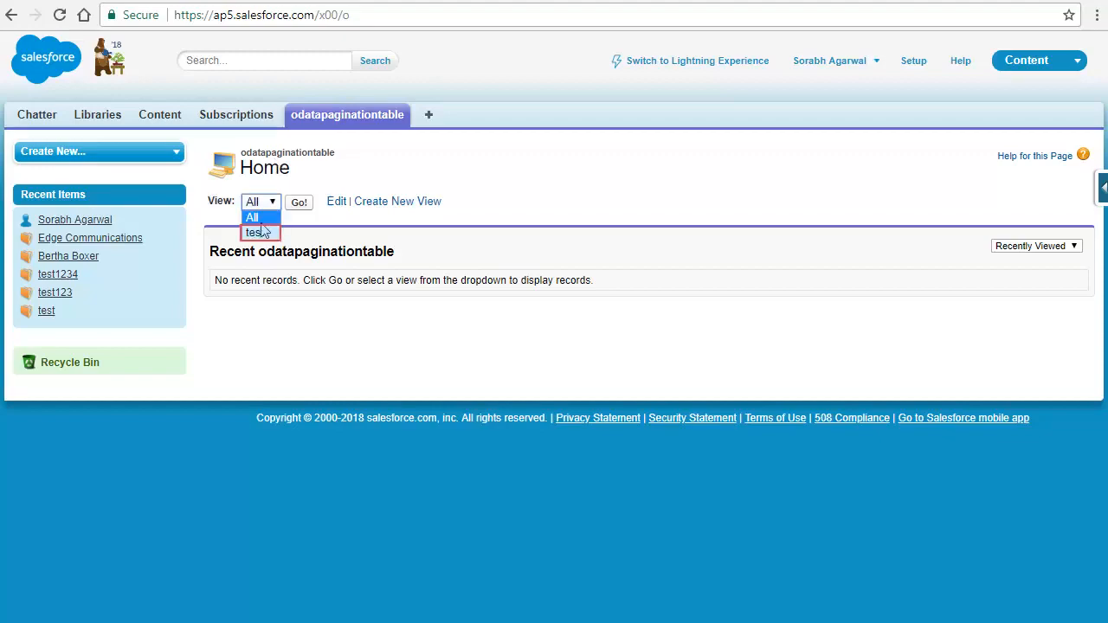
left_click(257, 231)
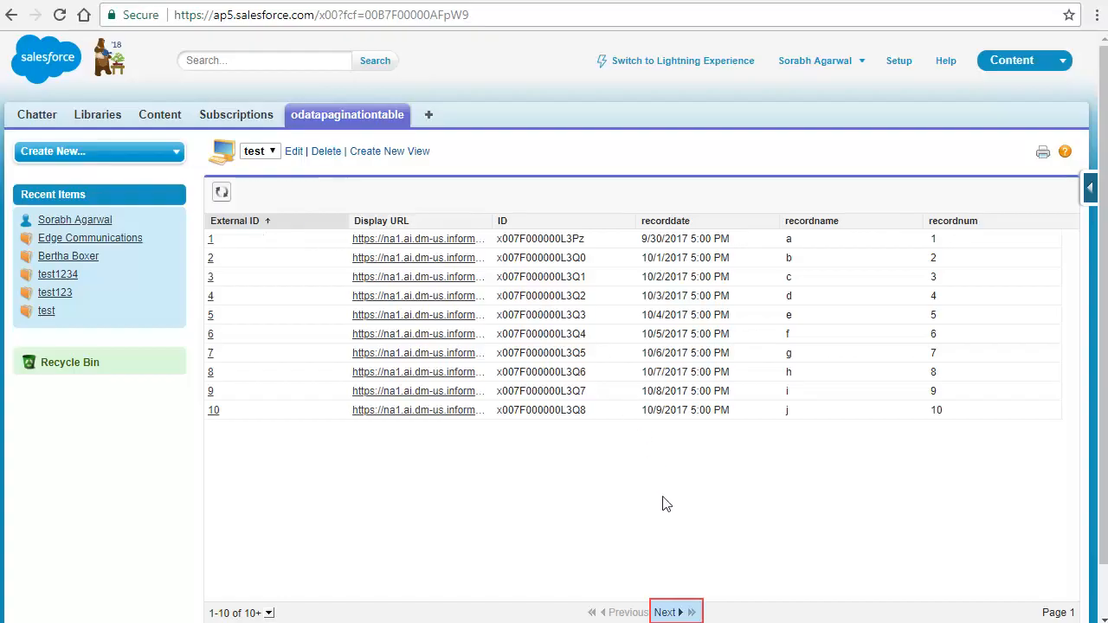
left_click(672, 611)
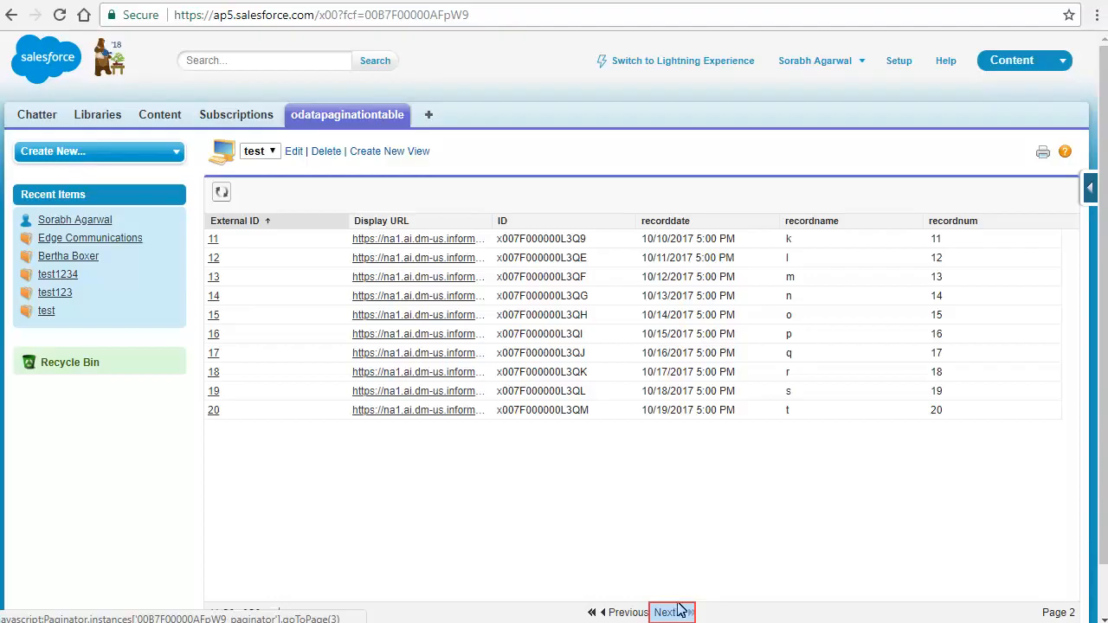
left_click(674, 611)
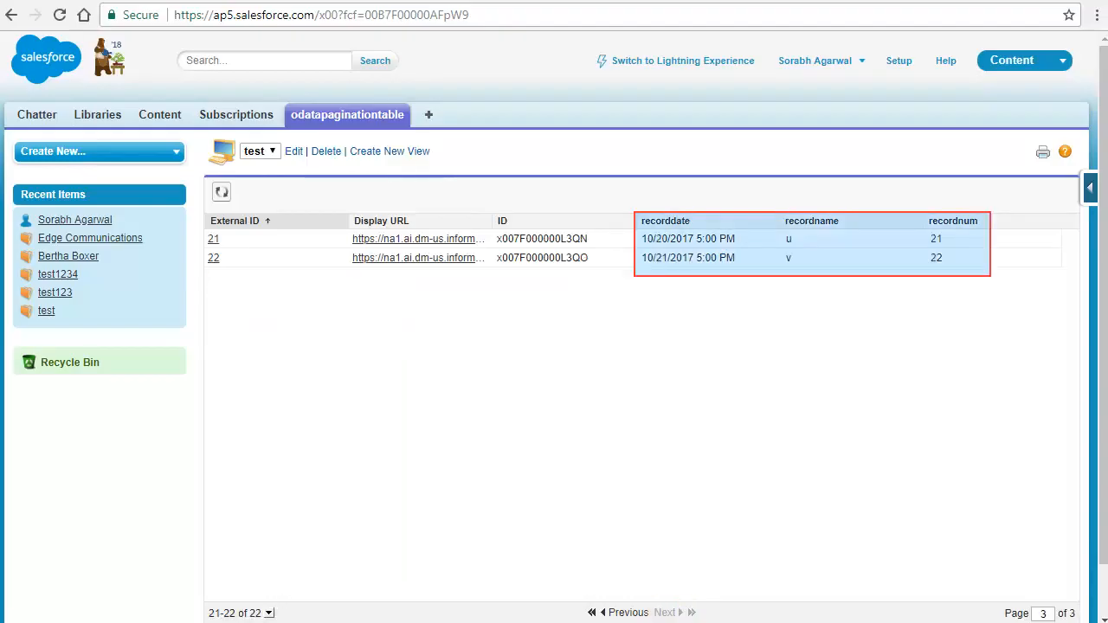